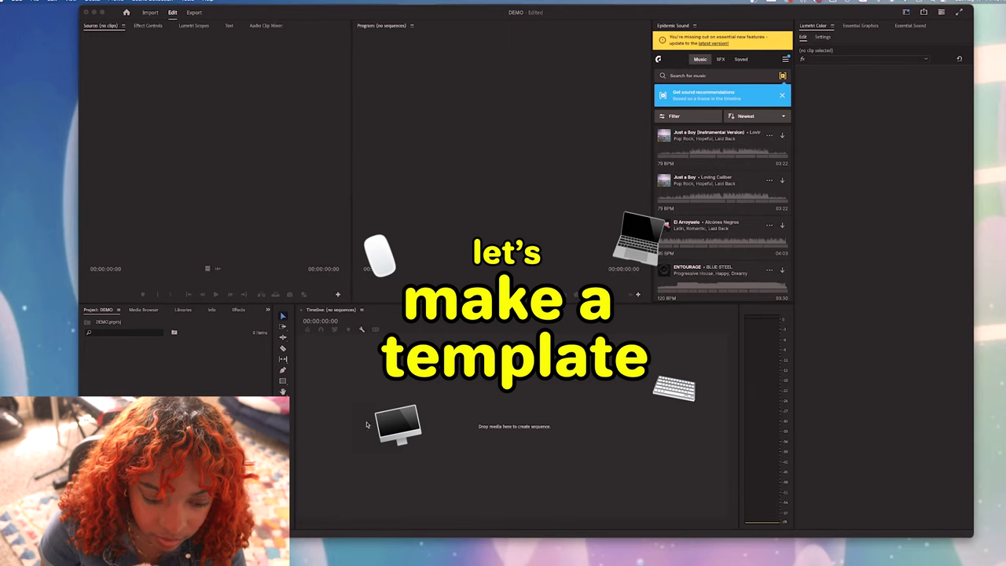
Create bins named sequences, sfx and gfx in the DEMO project.
click(460, 538)
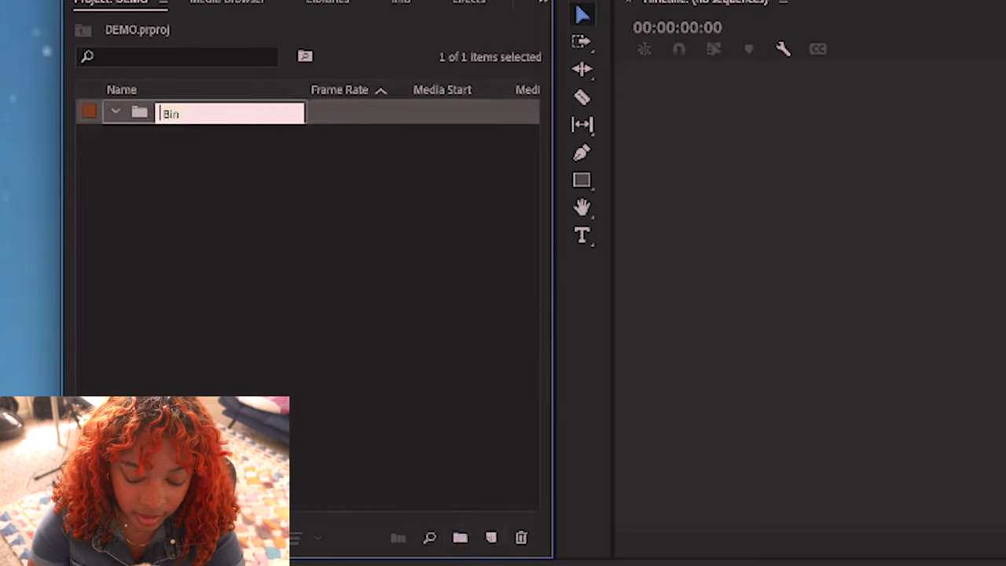
text(sequences)
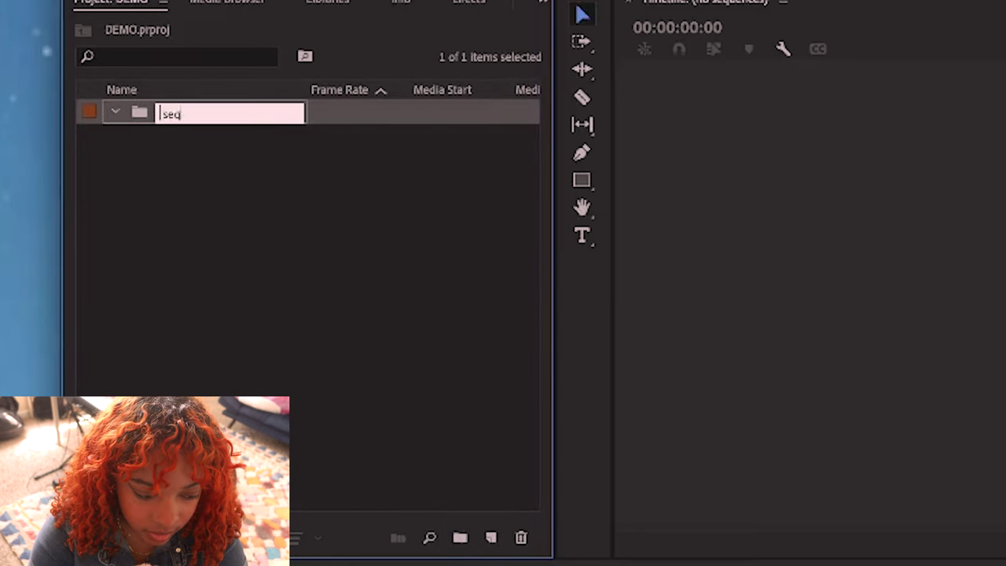
key(Tab)
key(ctrl+slash)
text(sfx)
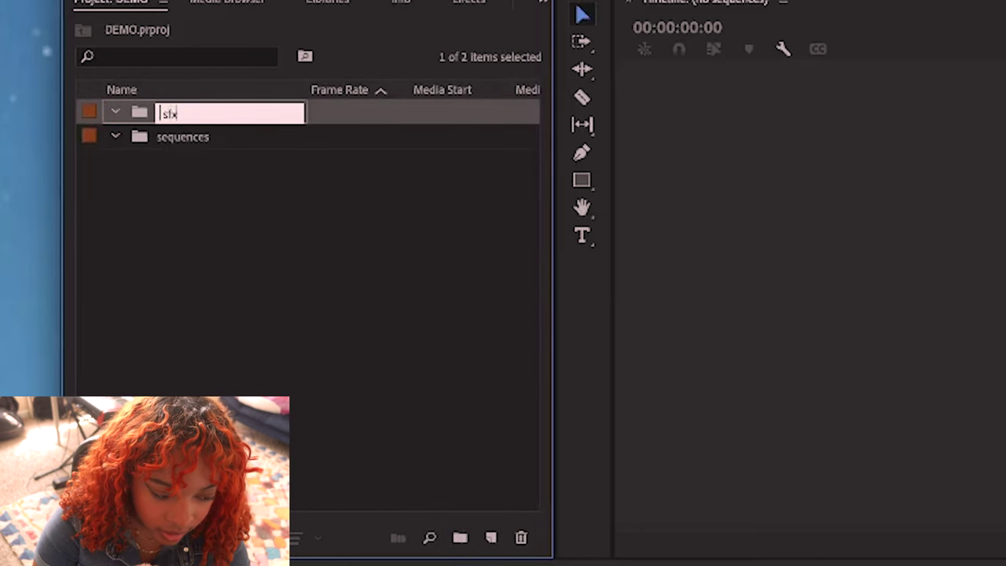
key(Return)
key(ctrl+slash)
text(gfx)
key(Return)
Add a footage bin and drag the three ES_Camera Shutter mp3s into sfx.
key(ctrl+slash)
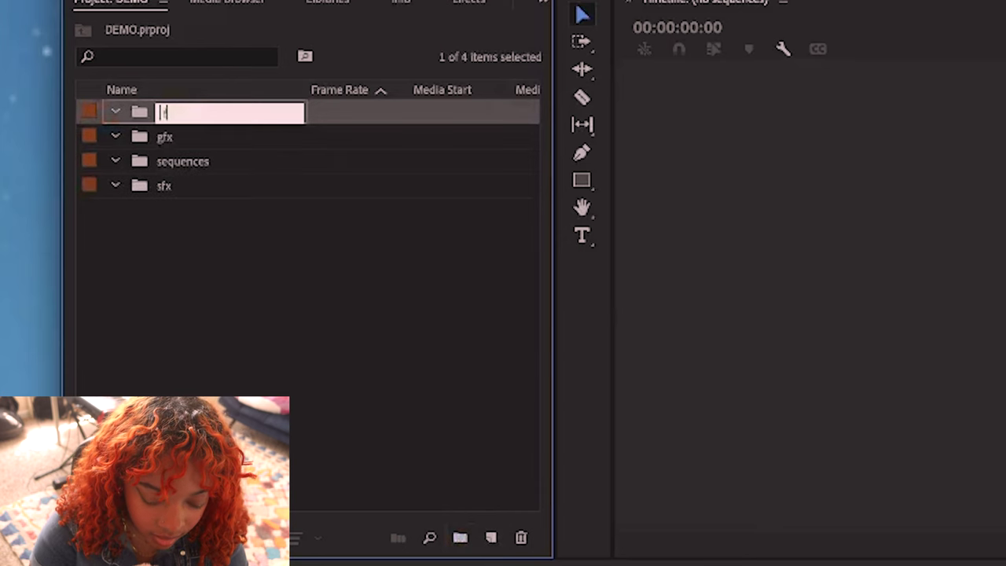
text(footage)
key(Return)
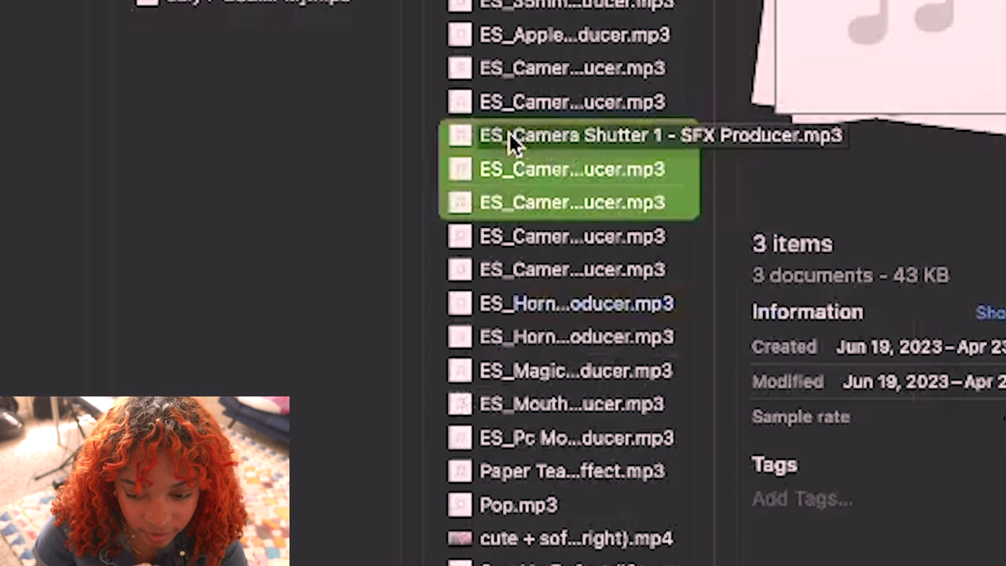
drag(509, 133, 13, 233)
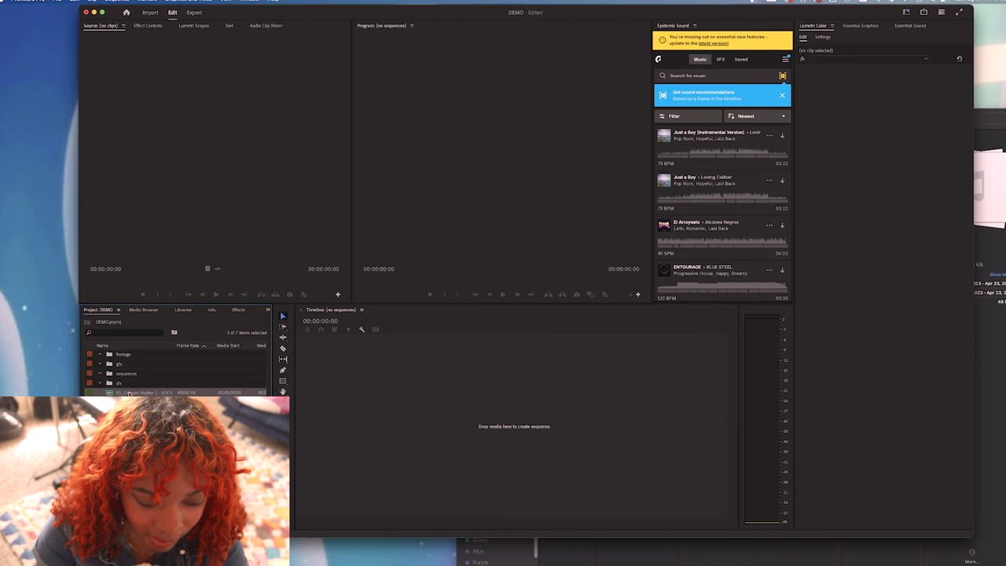
click(117, 383)
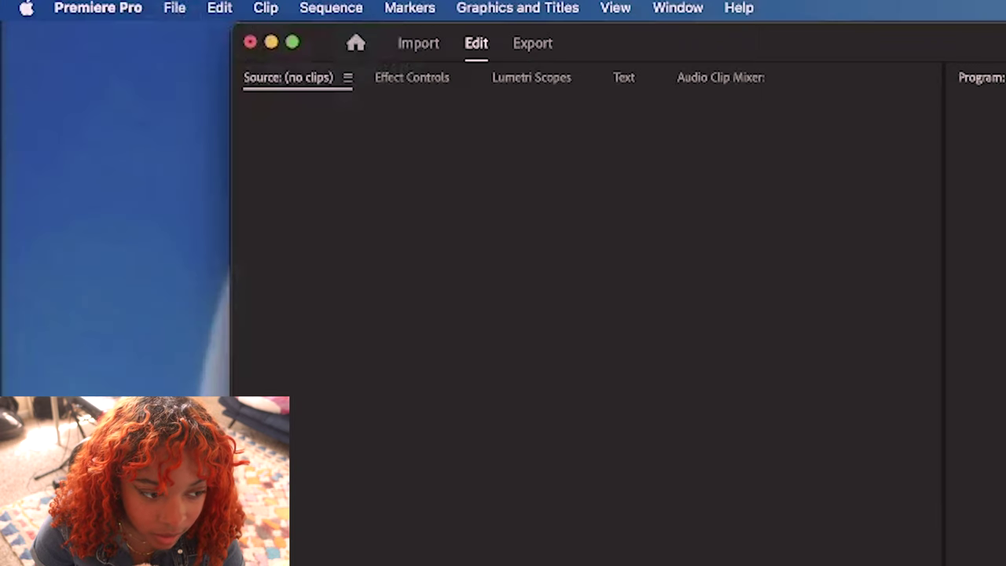
Save the DEMO project as a project template named VIDEO TEMPLATE.
click(56, 1)
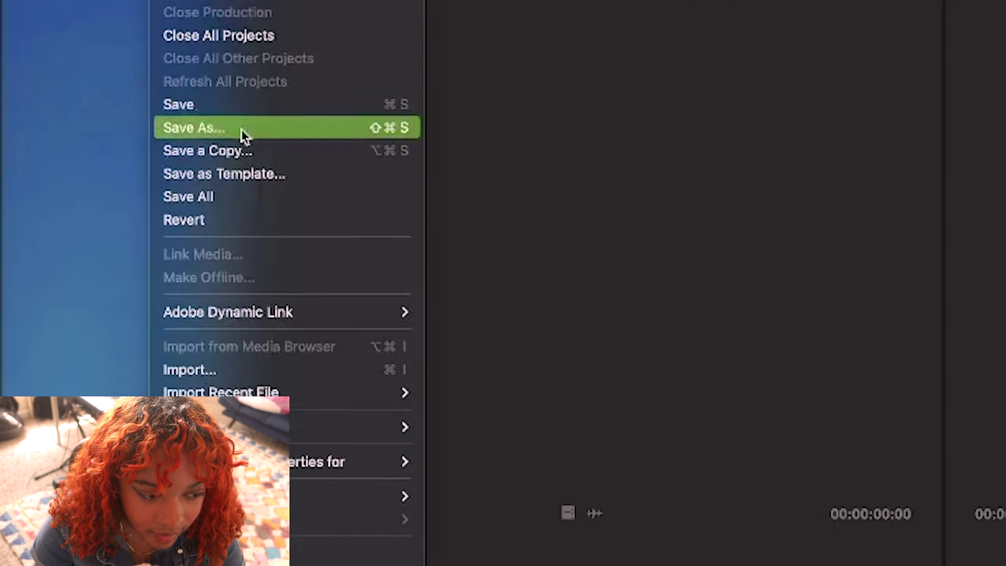
click(249, 147)
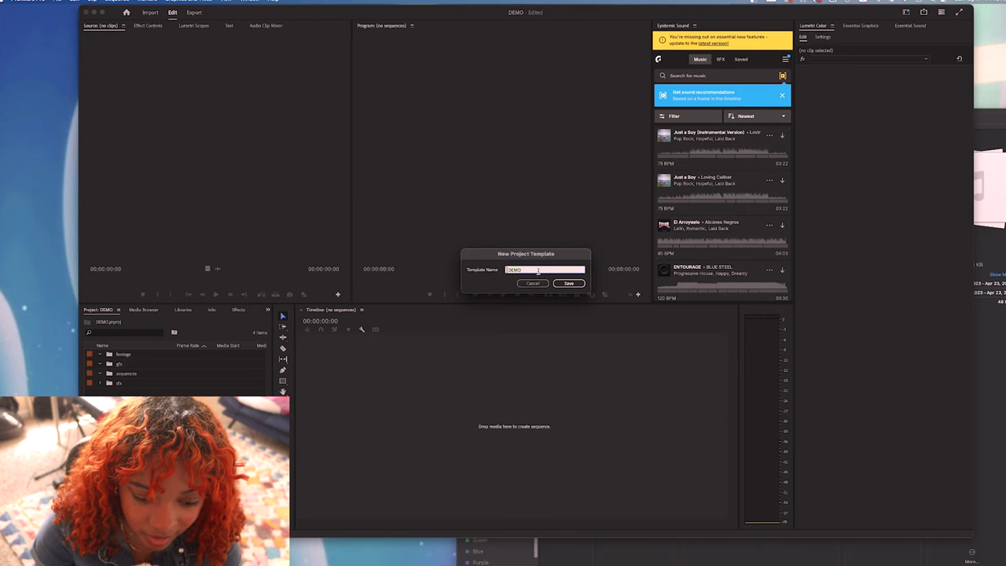
text(VIDEO TEMPLATE)
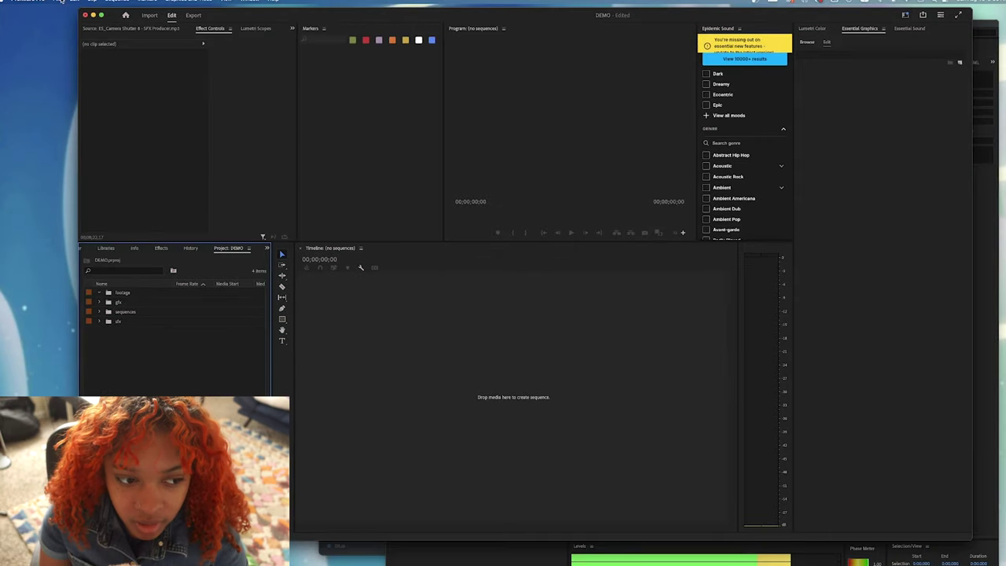
Create a new project based on the YOUTUBE TEMPLATE.prproj project template.
click(56, 2)
mouse_move(35, 2)
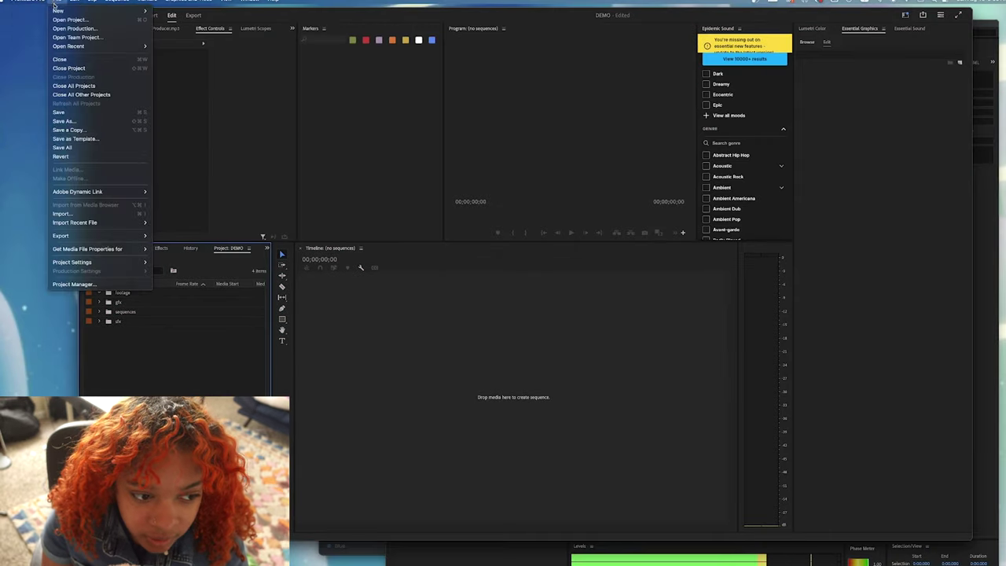
click(396, 64)
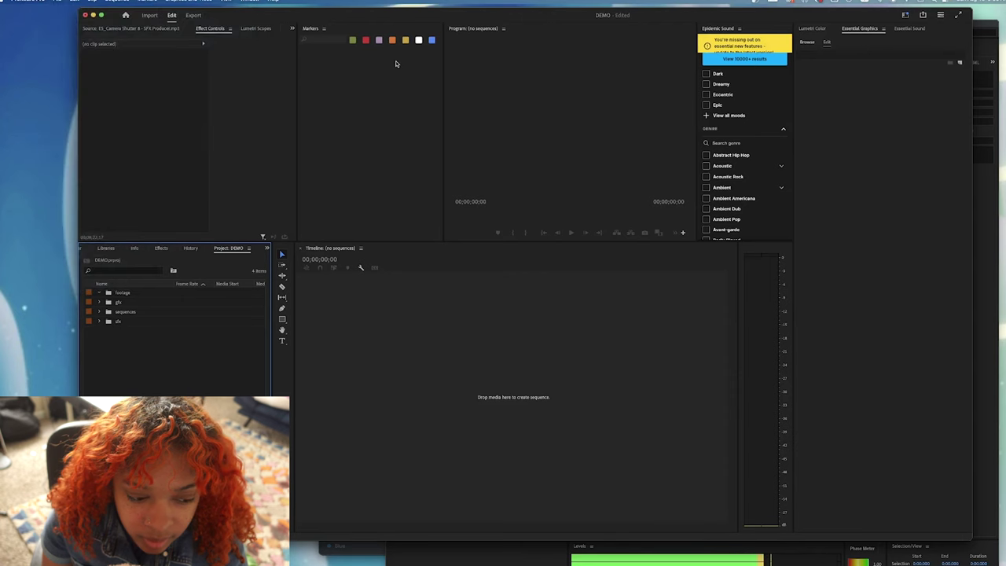
click(57, 2)
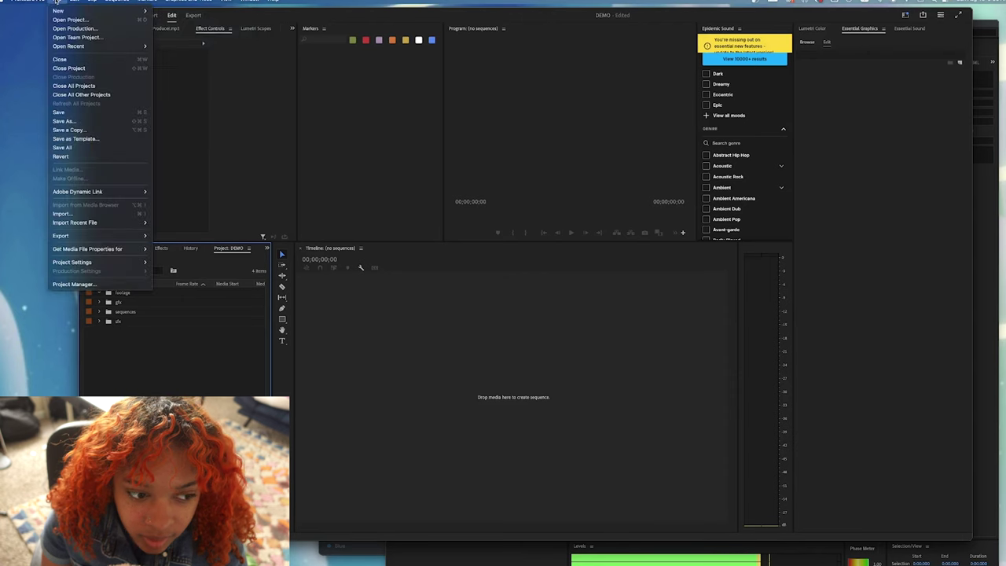
mouse_move(66, 7)
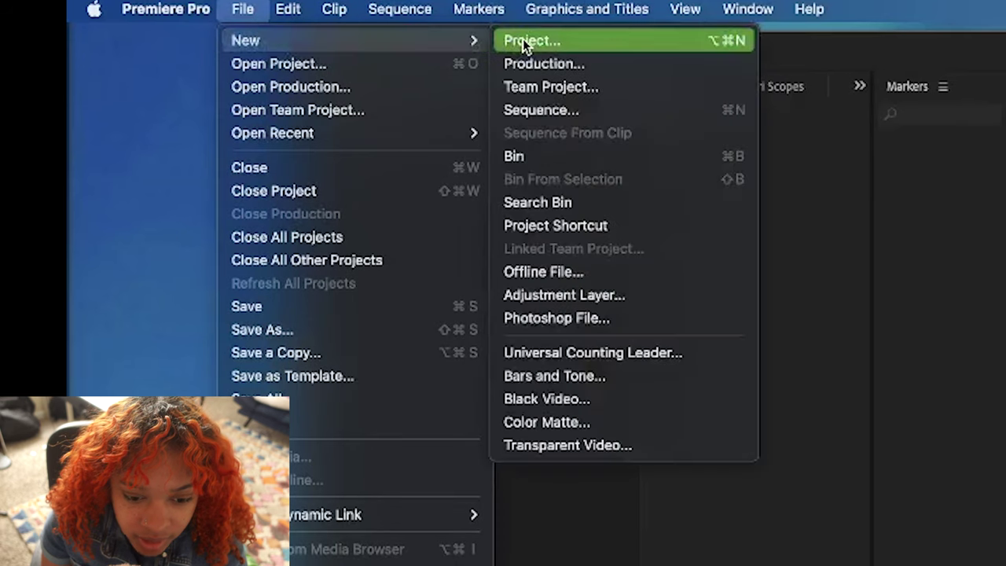
click(522, 39)
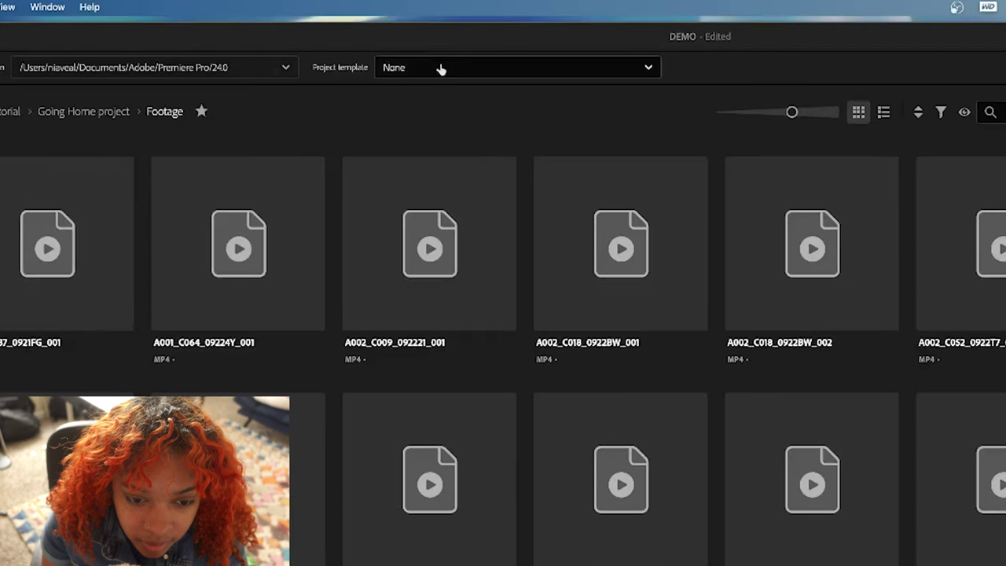
click(488, 32)
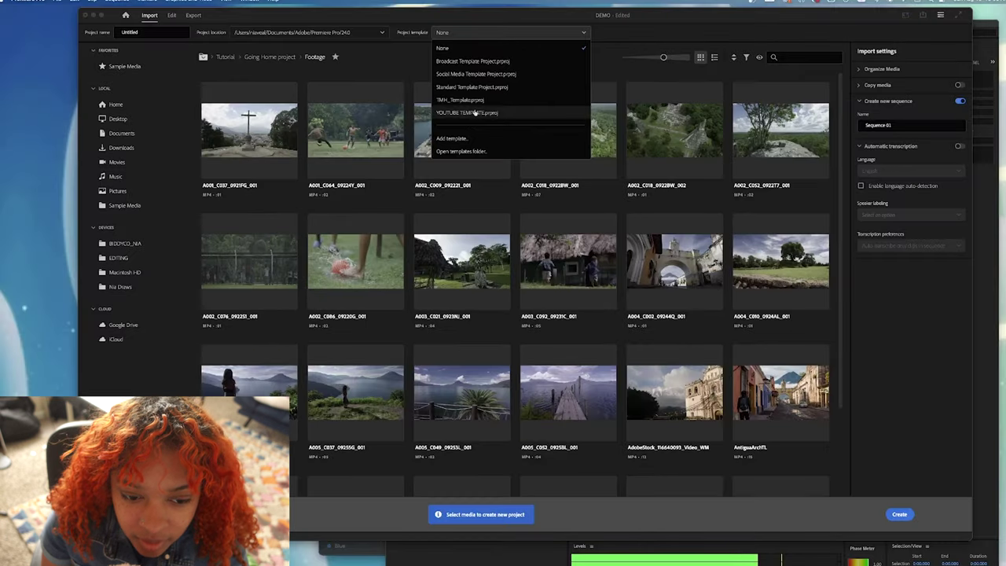
click(480, 113)
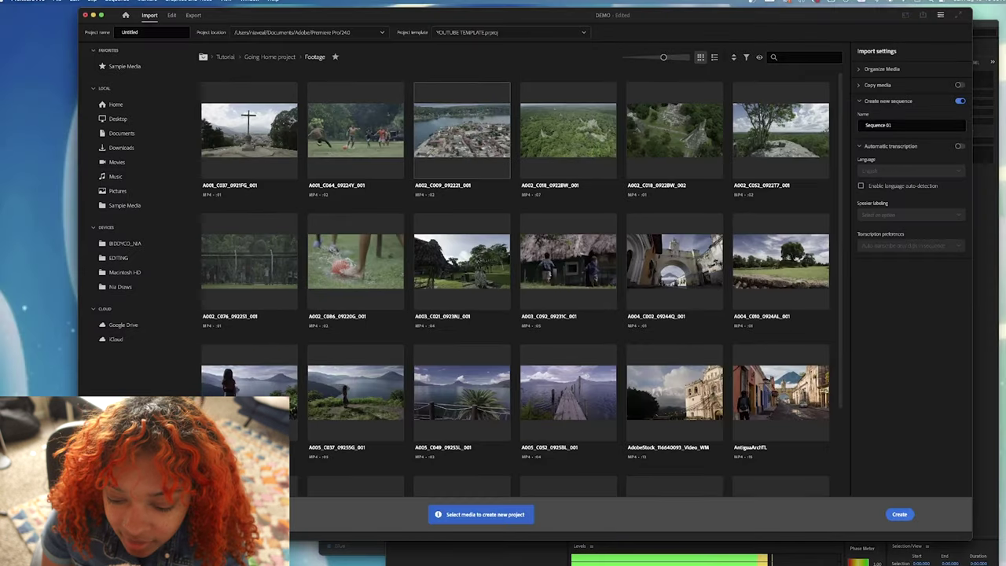
click(899, 514)
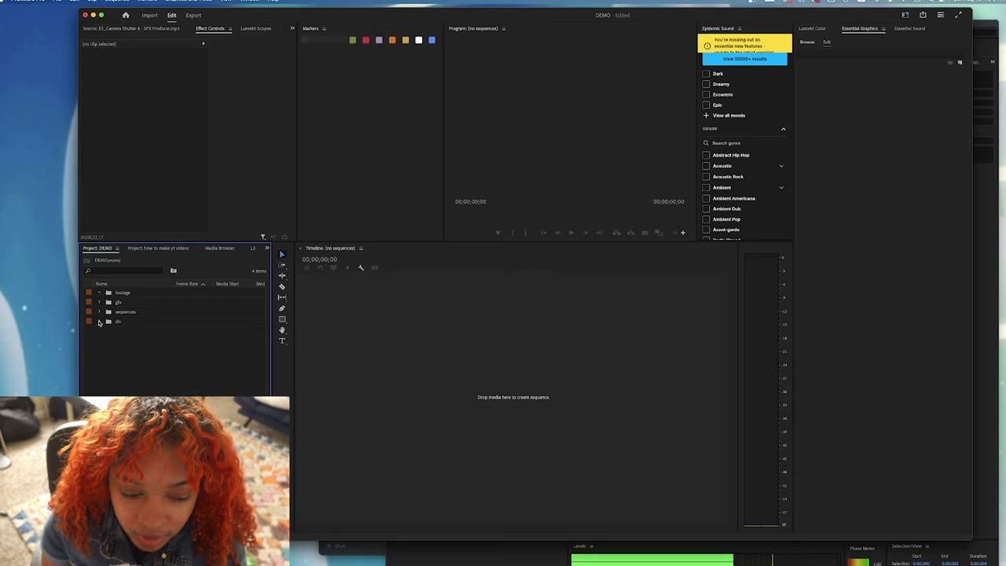
Check the shutter sounds in the sfx bin, then switch to Finder's 01_vlog folder.
click(100, 322)
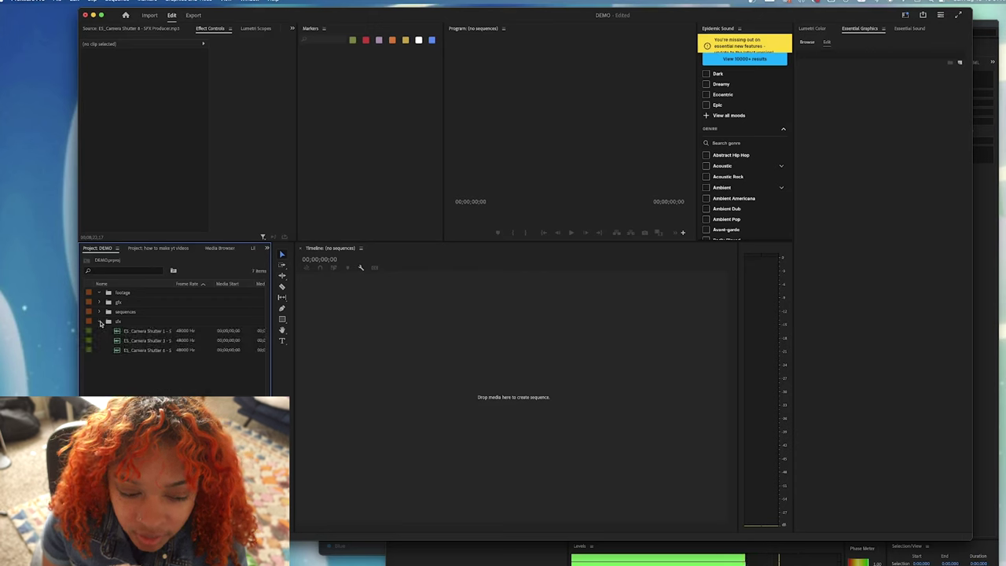
click(99, 321)
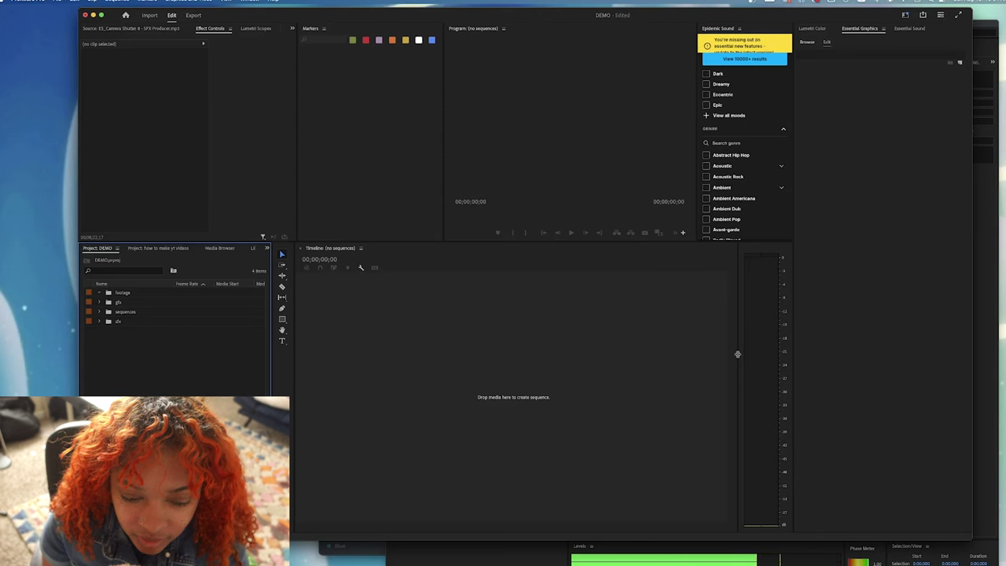
mouse_move(505, 563)
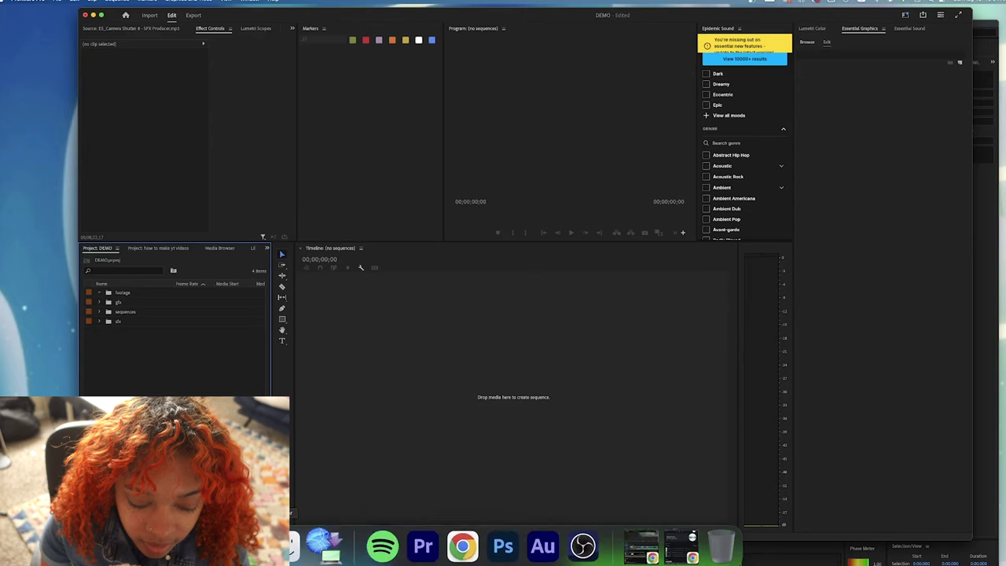
key(super+Tab)
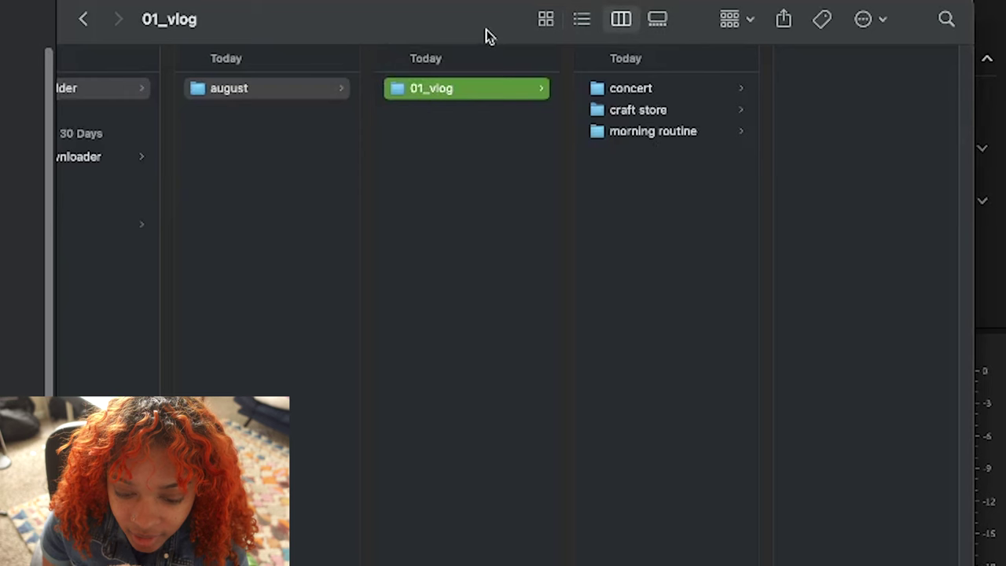
Check the clips inside the concert, craft store and morning routine folders.
scroll(621, 90, right, 2)
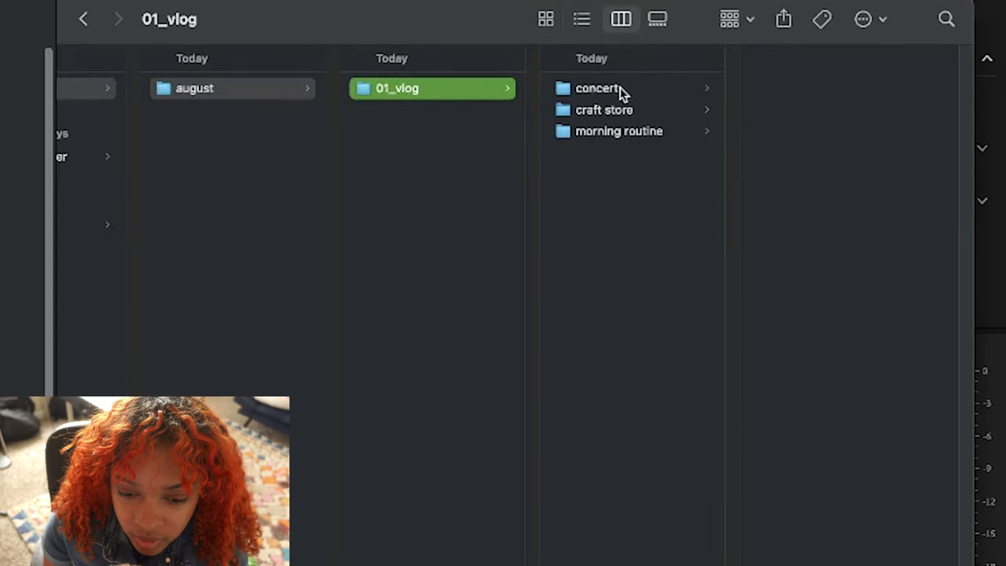
click(621, 91)
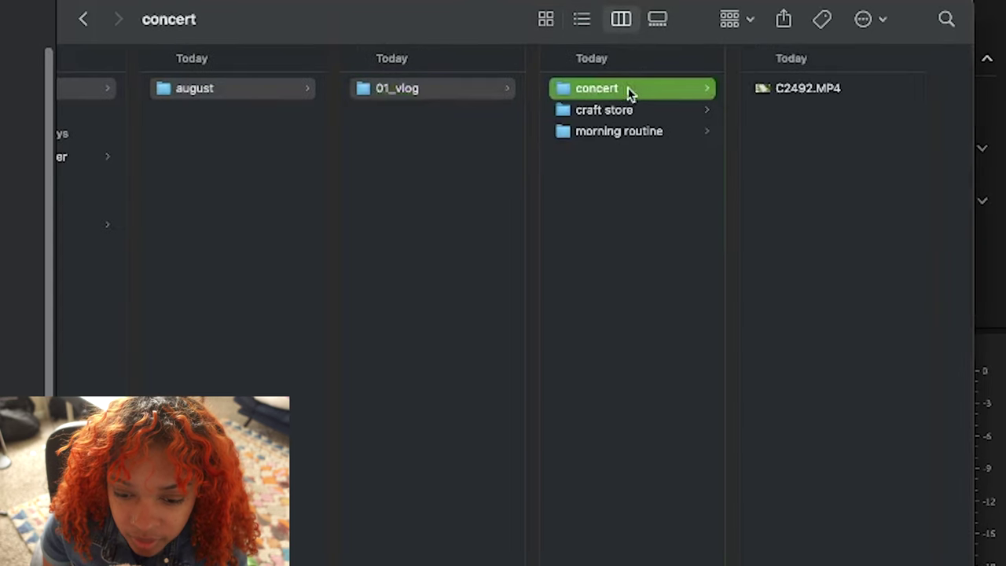
click(580, 113)
click(620, 131)
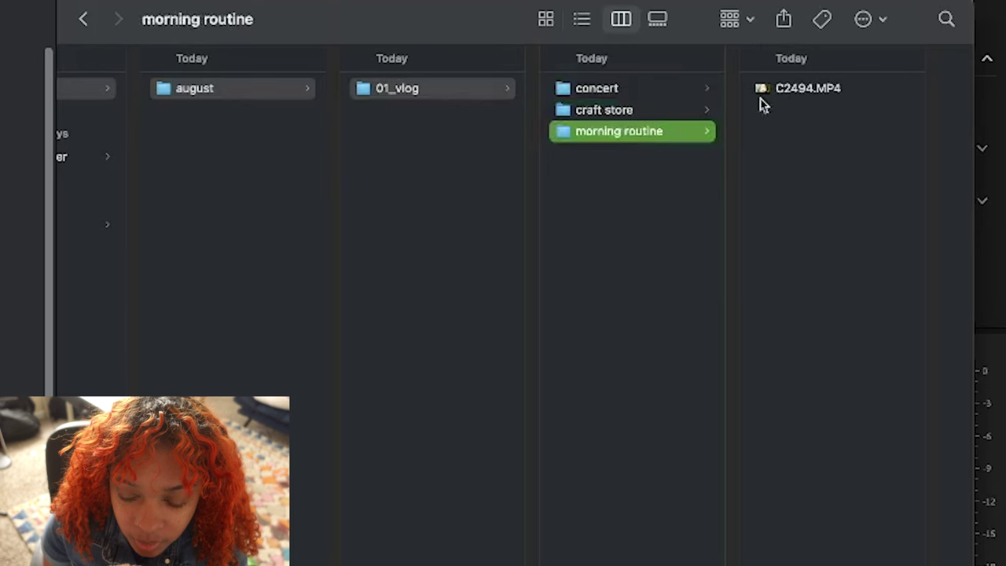
key(Left)
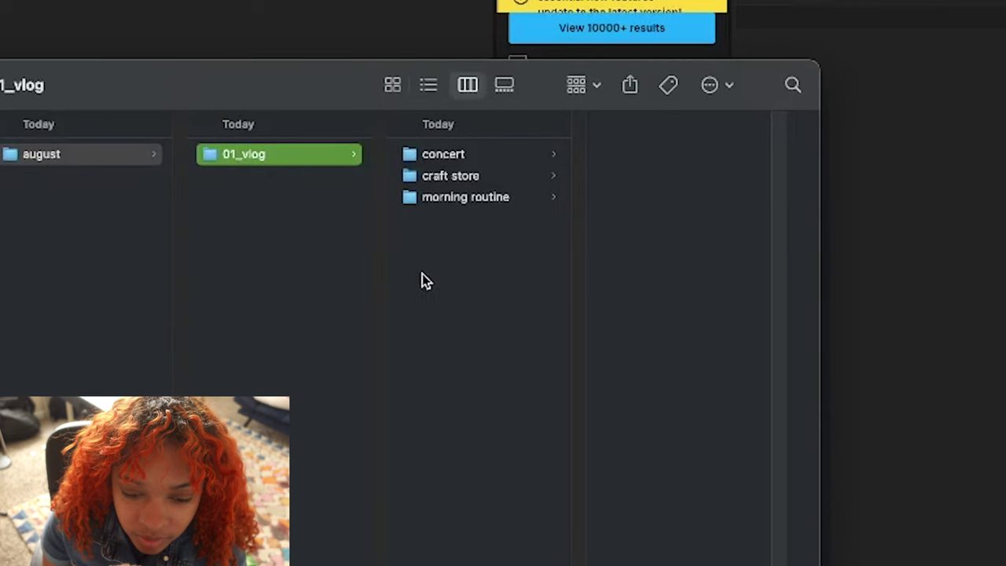
Drag all three vlog folders into Premiere's footage bin.
click(464, 193)
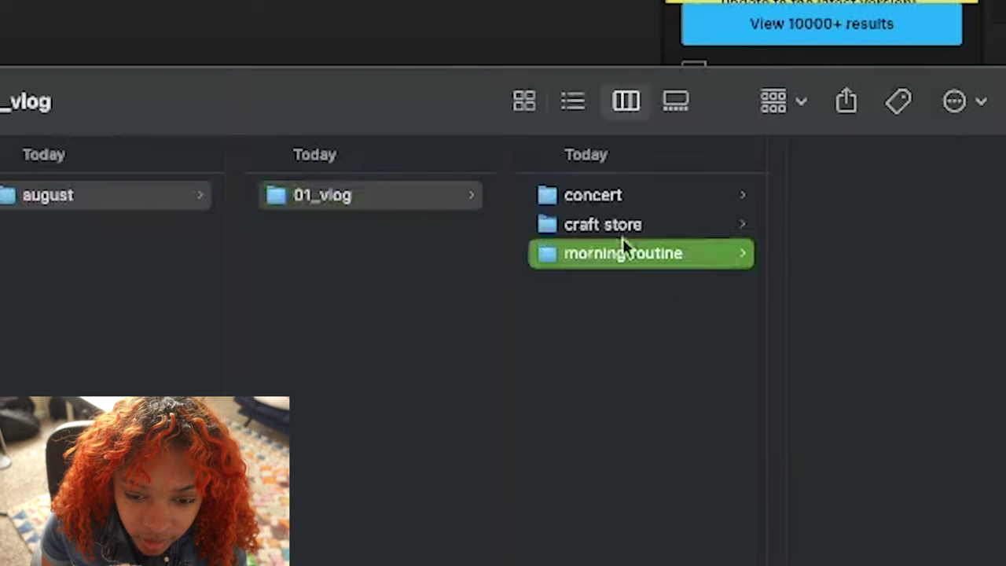
shift+click(446, 154)
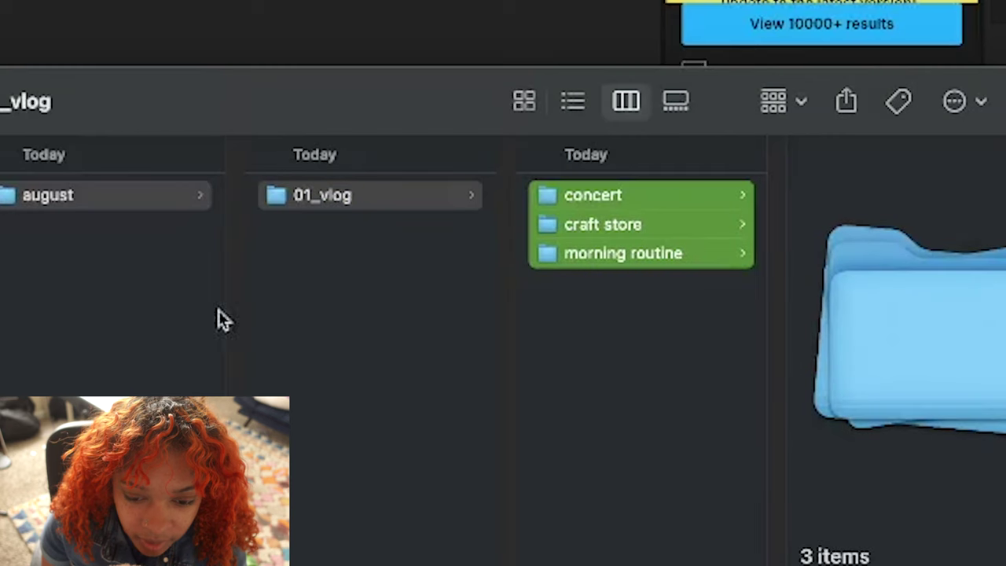
drag(567, 194, 117, 156)
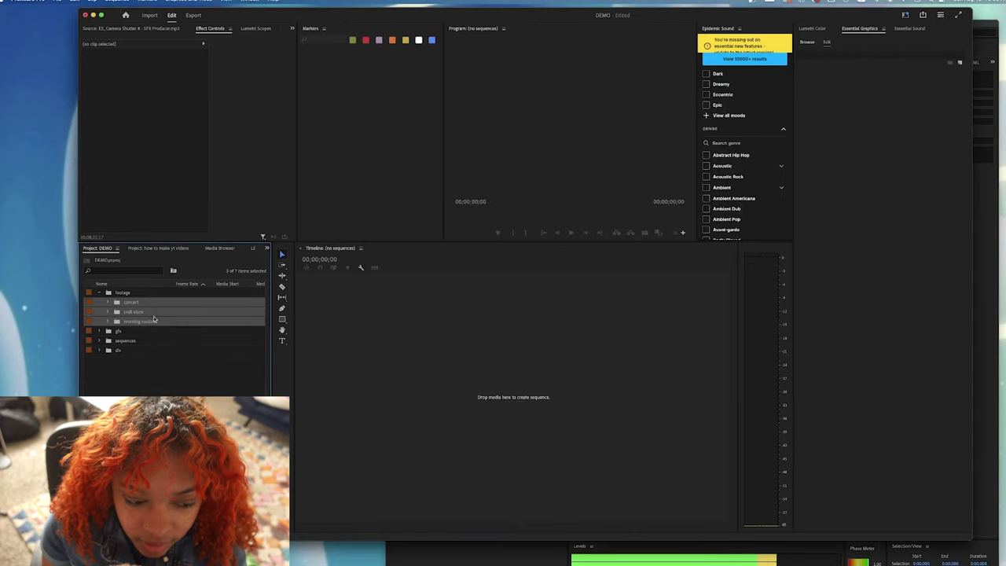
Make a new sequence from the concert clip C2492.MP4 via the New Item icon.
click(154, 383)
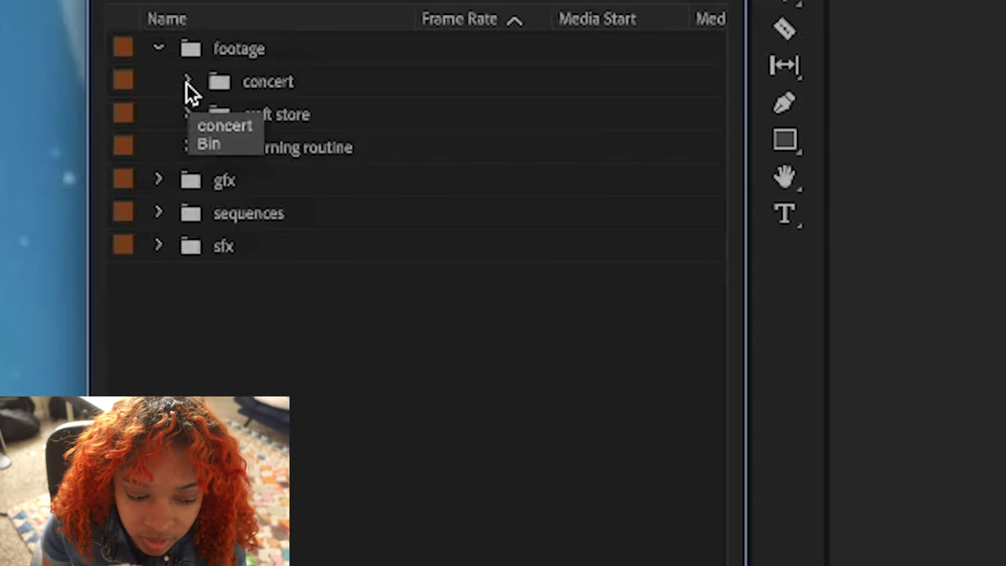
click(109, 305)
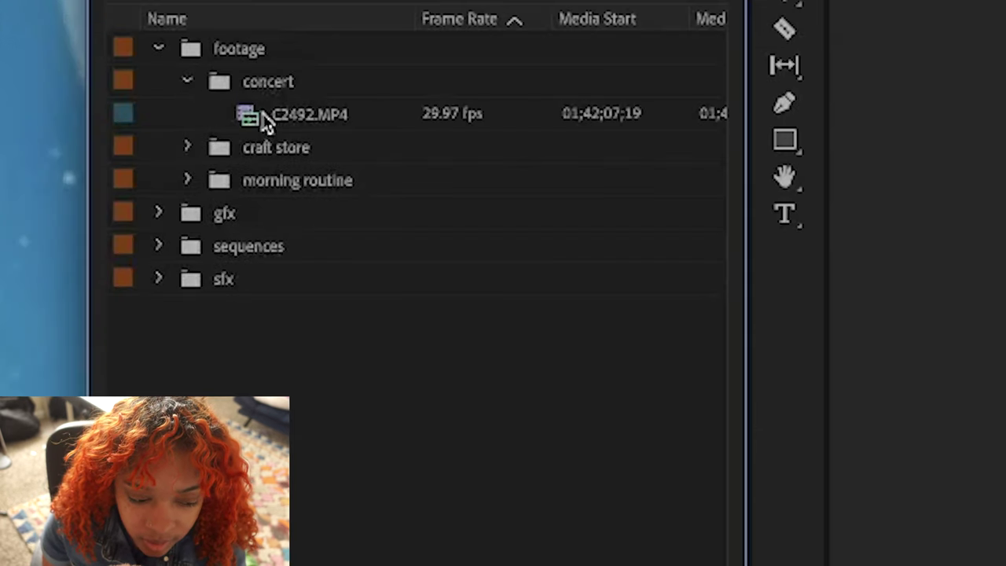
click(189, 83)
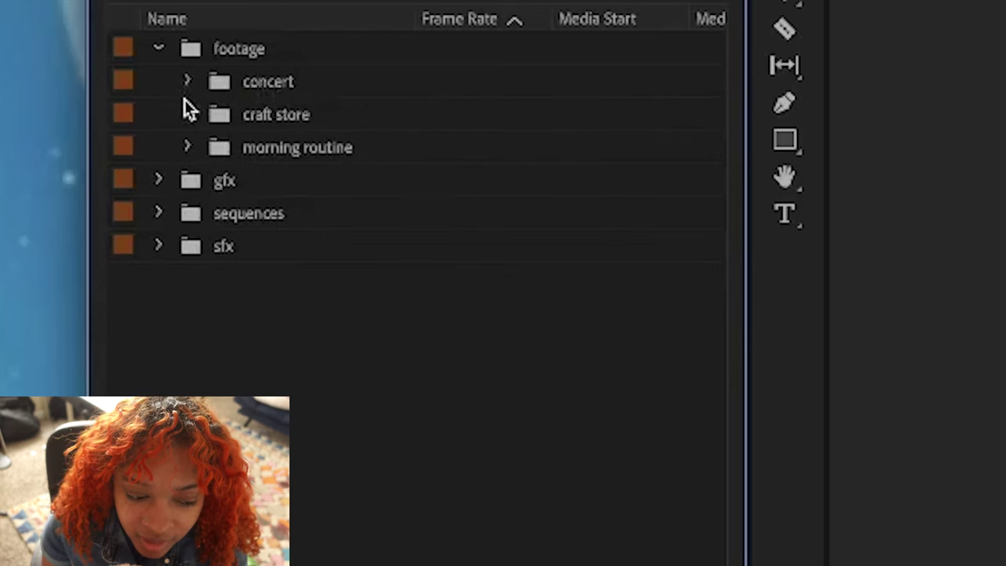
click(188, 116)
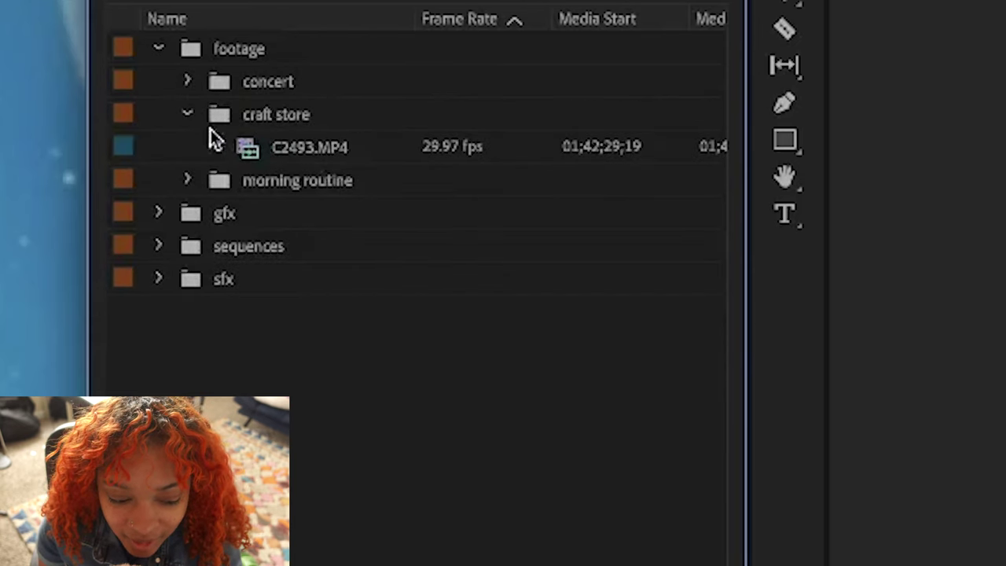
click(187, 114)
click(187, 81)
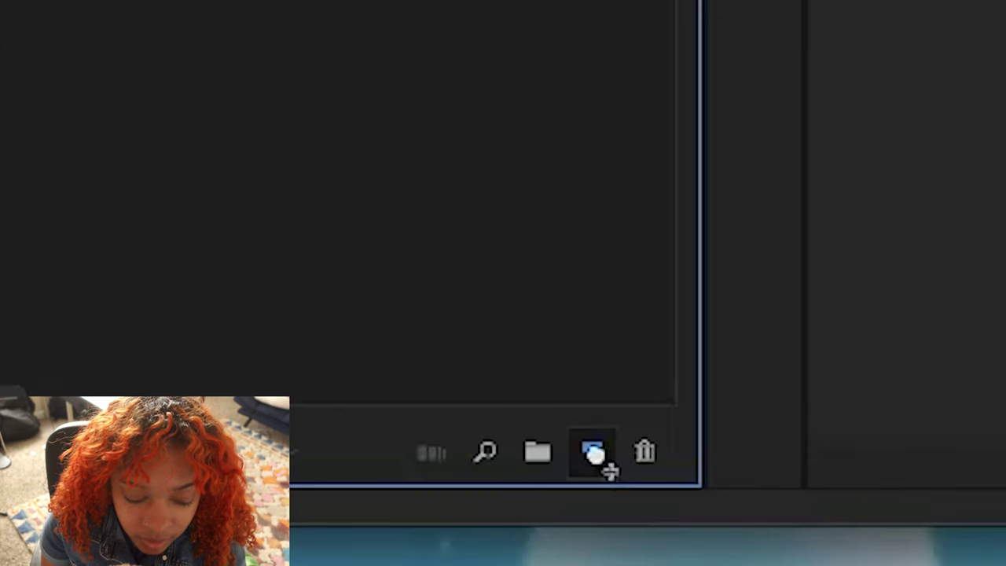
drag(610, 470, 600, 461)
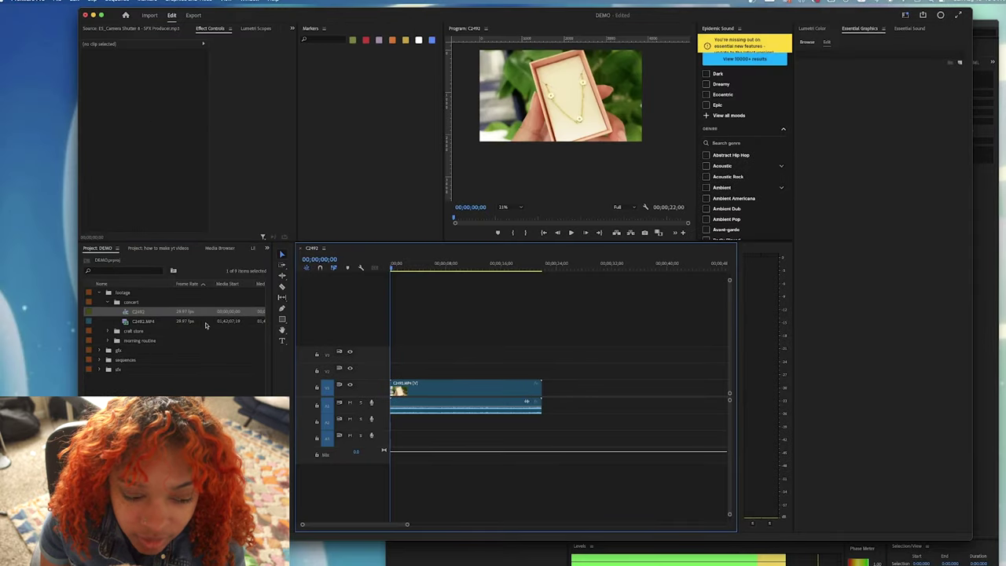
Rename the C2492 sequence to CONCERT and drag it into the sequences bin.
right_click(150, 310)
key(Escape)
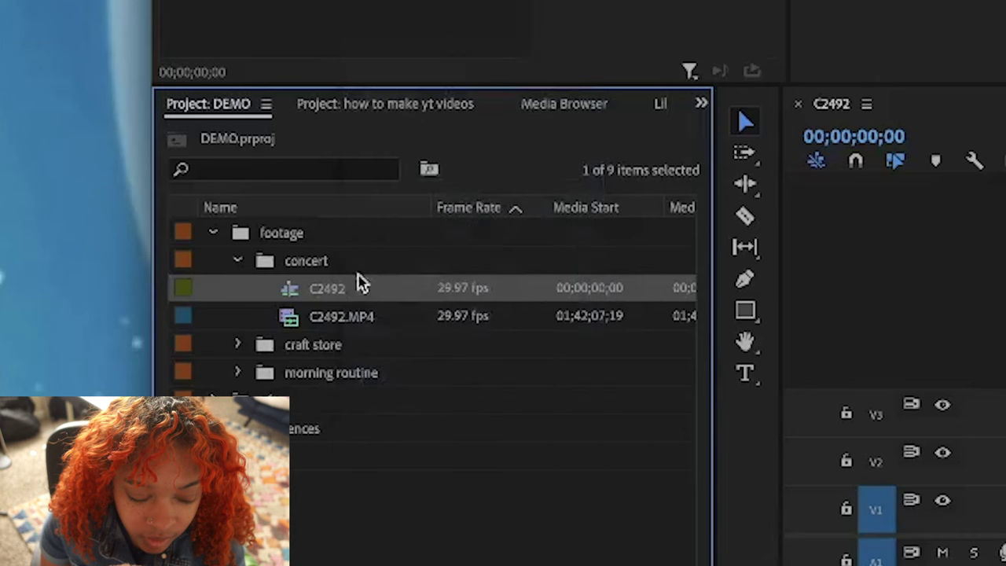
right_click(372, 299)
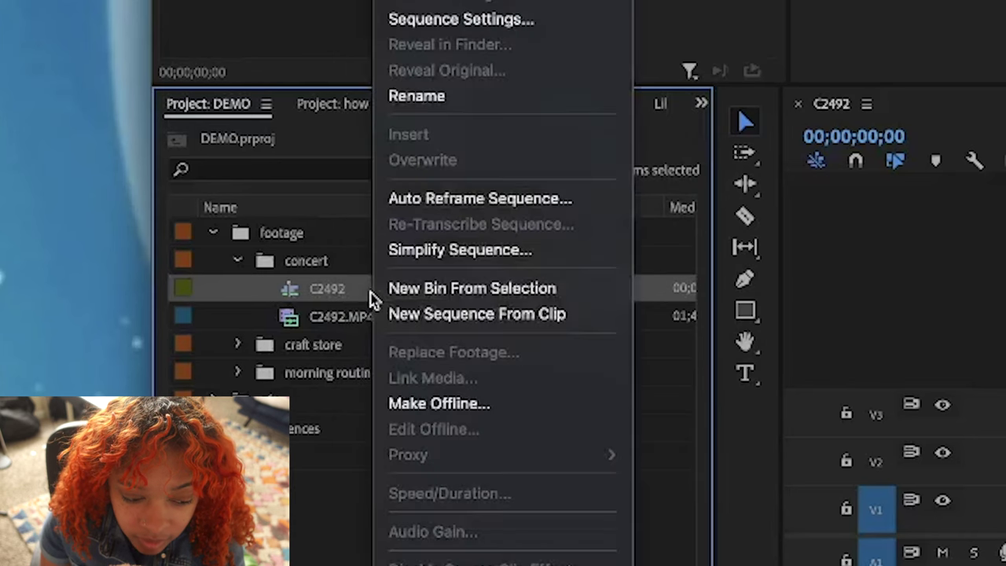
click(460, 97)
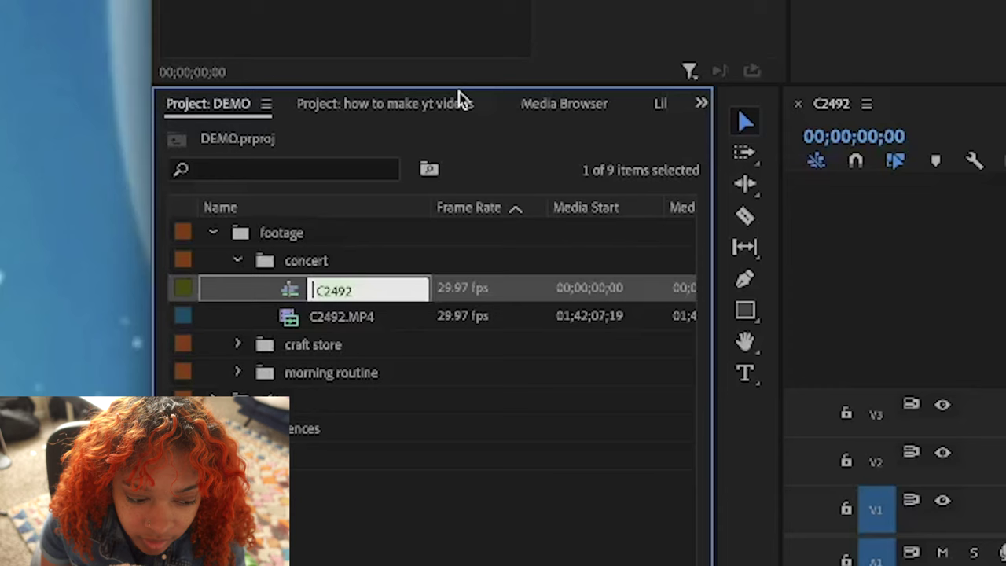
text(c)
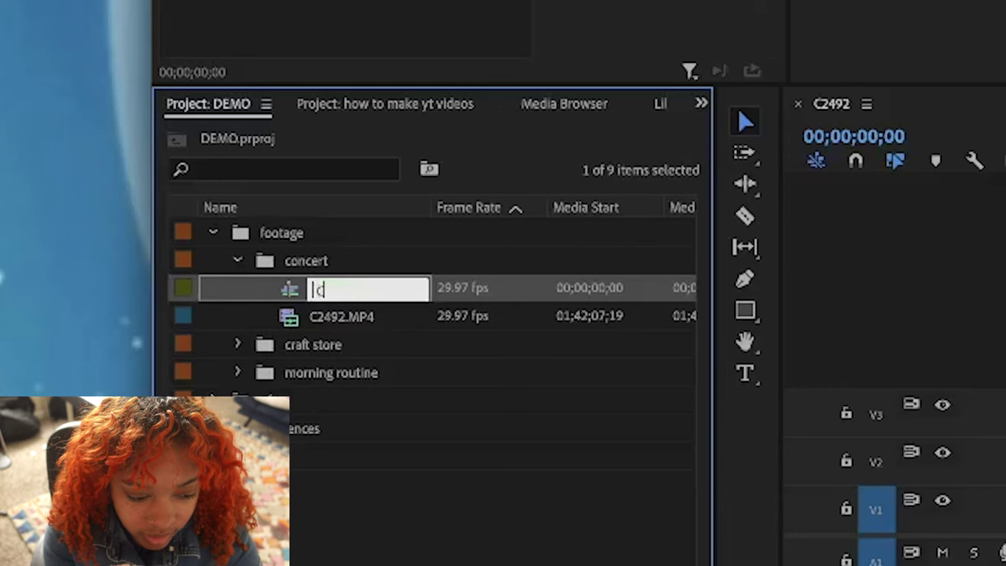
text(ONCERT)
key(Return)
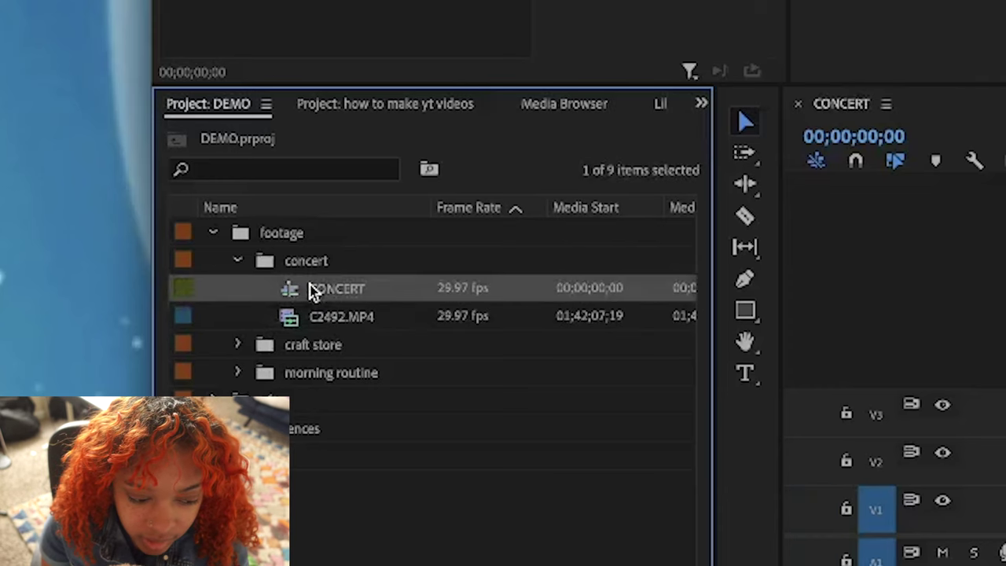
drag(312, 291, 284, 438)
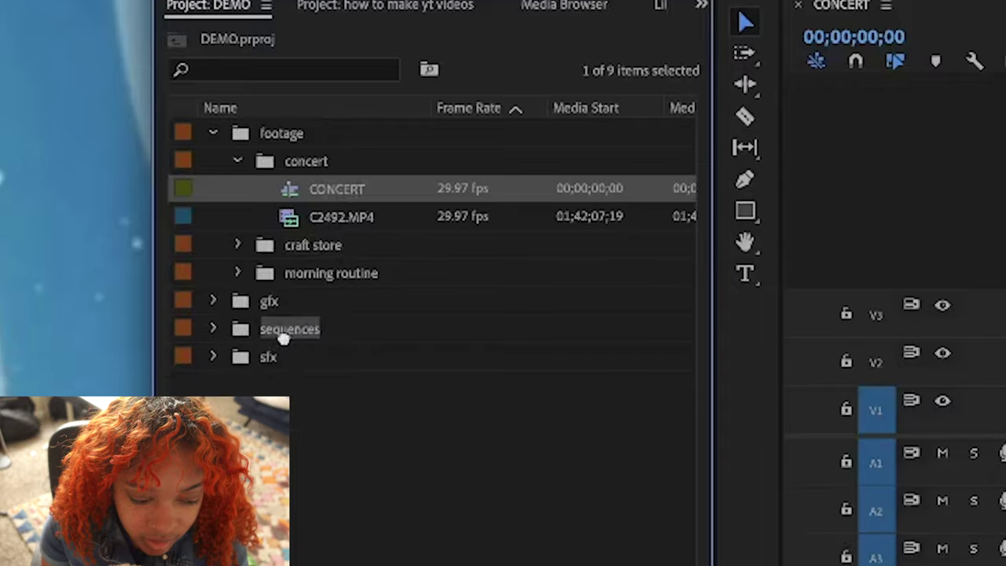
drag(283, 337, 283, 334)
Open the sequences bin and duplicate the CONCERT sequence.
click(212, 135)
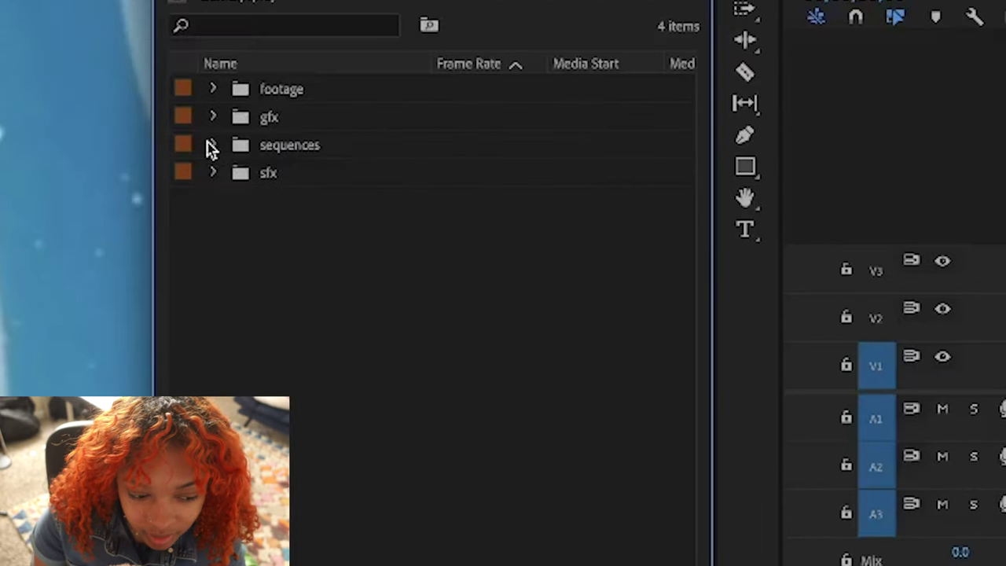
click(211, 146)
click(313, 237)
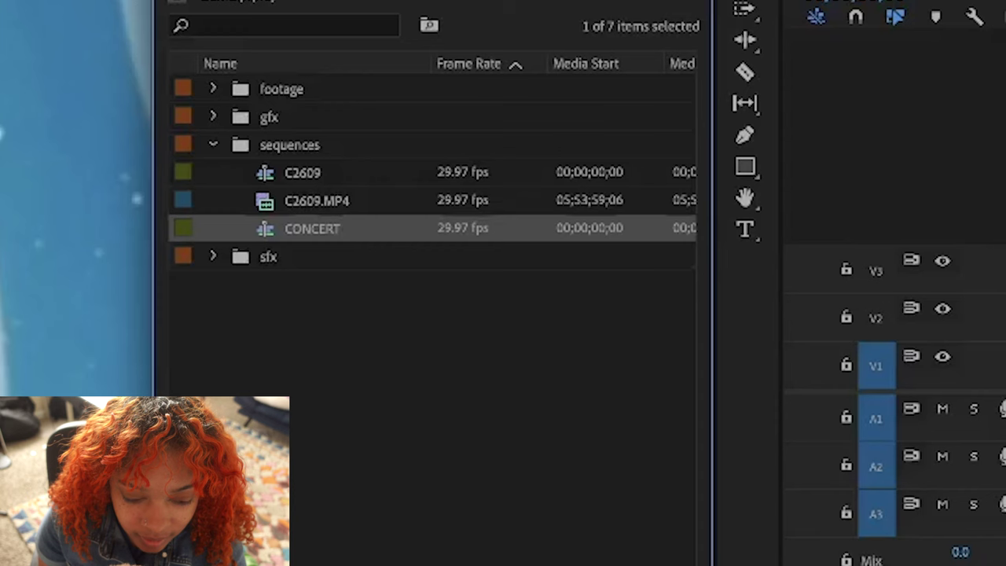
key(ctrl+c)
key(ctrl+v)
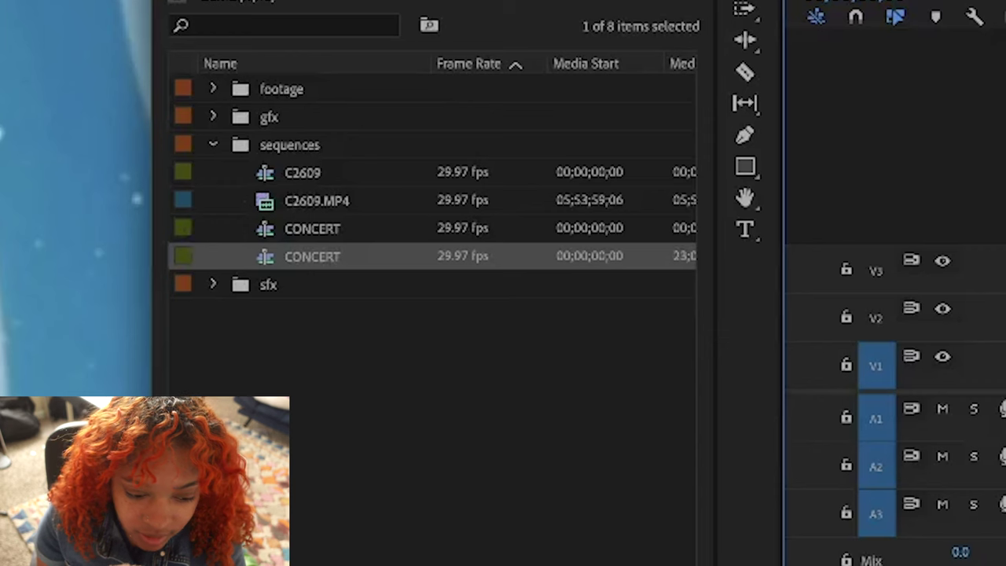
Rename the duplicate sequence to HERO SEQ.
right_click(353, 260)
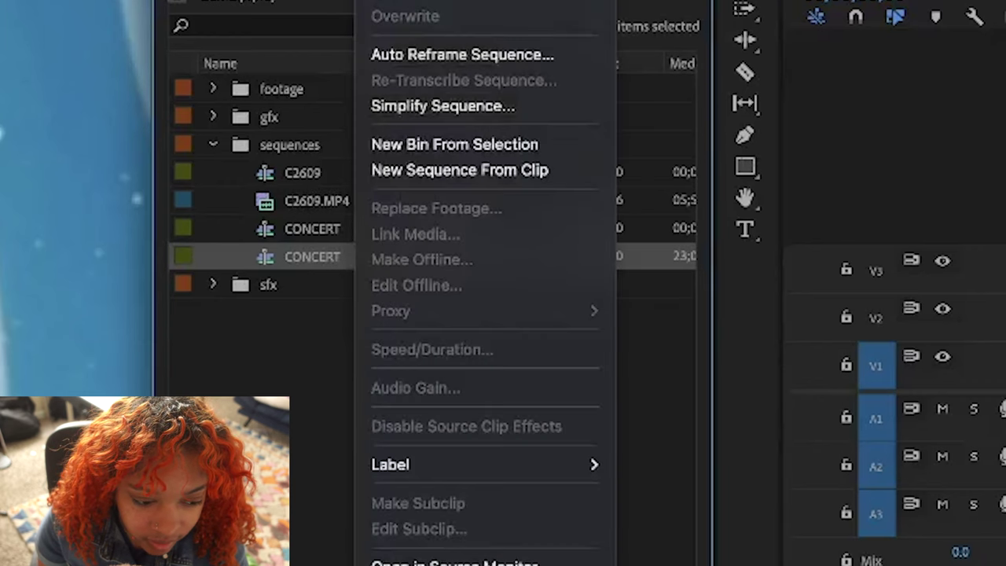
key(Escape)
key(Return)
text(HERO SE)
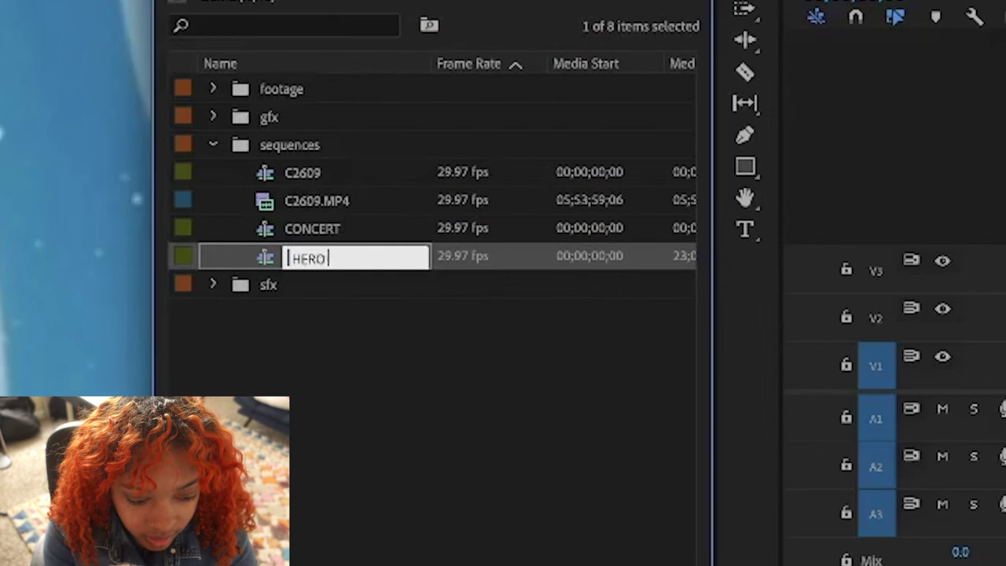
text(Q)
key(Return)
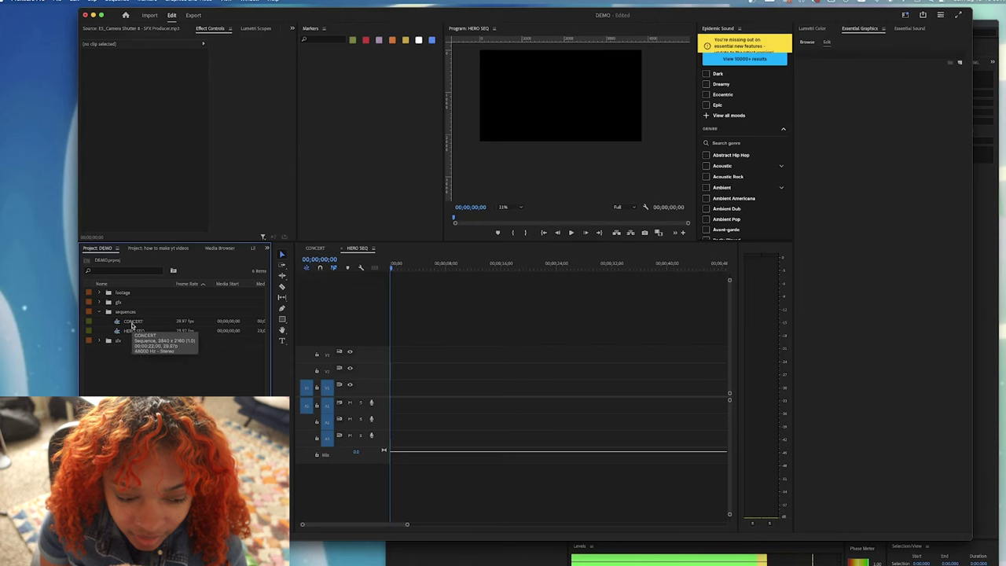
click(132, 322)
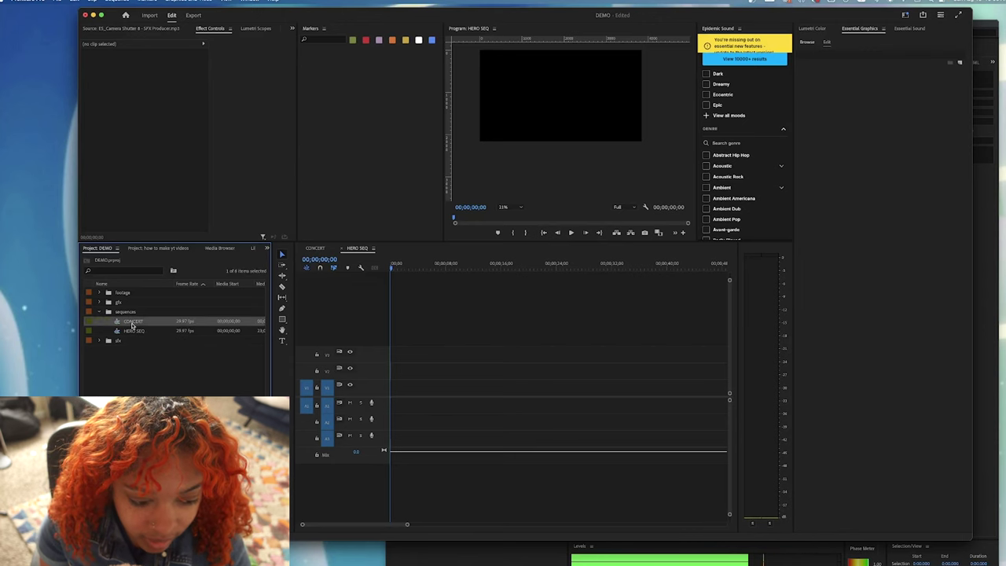
Duplicate CONCERT again and place INTRO, CONCERT and END back to back in HERO SEQ.
key(super+c)
key(super+v)
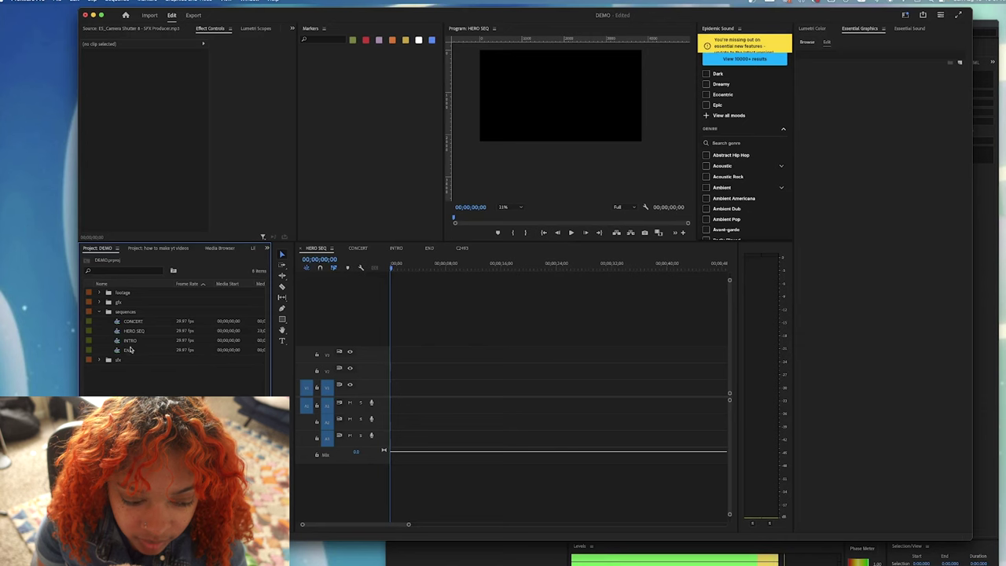
drag(135, 340, 404, 393)
drag(132, 320, 546, 413)
drag(128, 349, 700, 403)
scroll(699, 402, down, 3)
scroll(518, 521, up, 1)
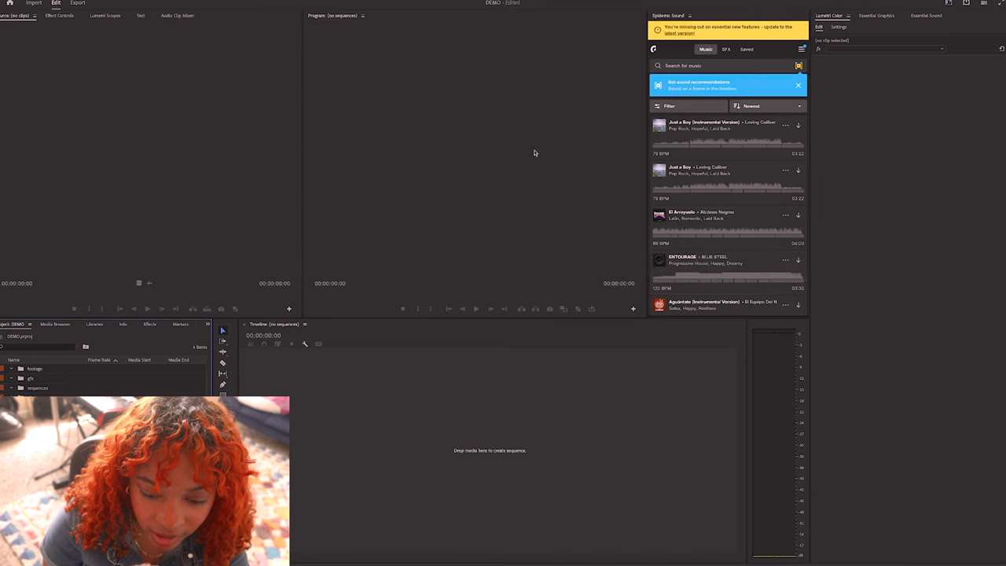
Preview ENTOURAGE, then download it into the project as 249622_ENTOURAGE.mp3.
click(659, 260)
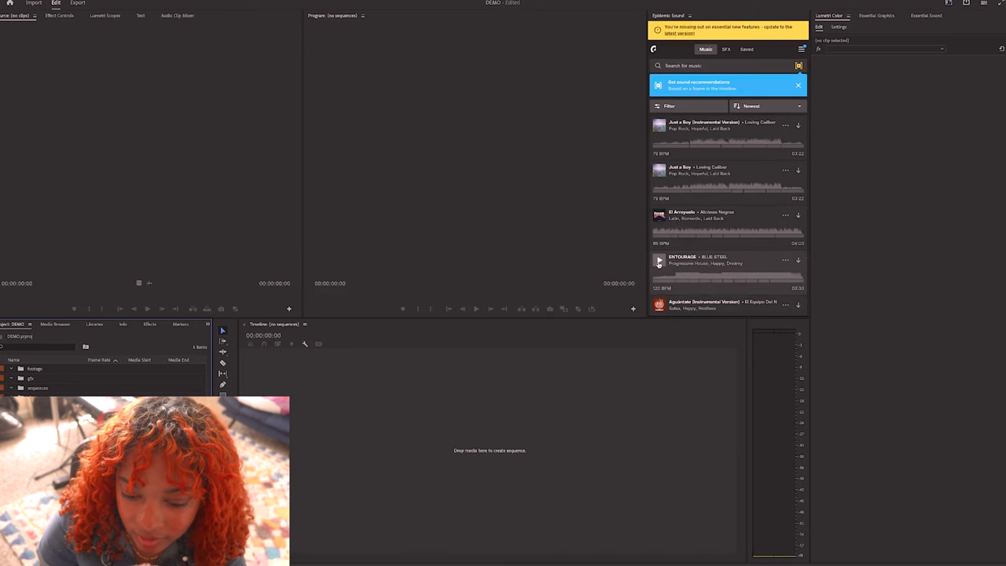
click(659, 260)
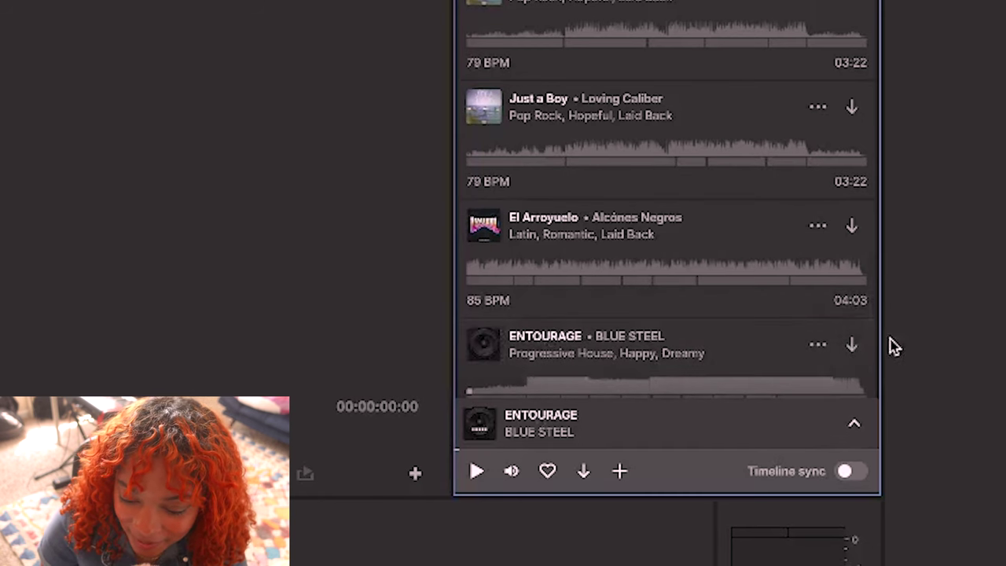
click(854, 348)
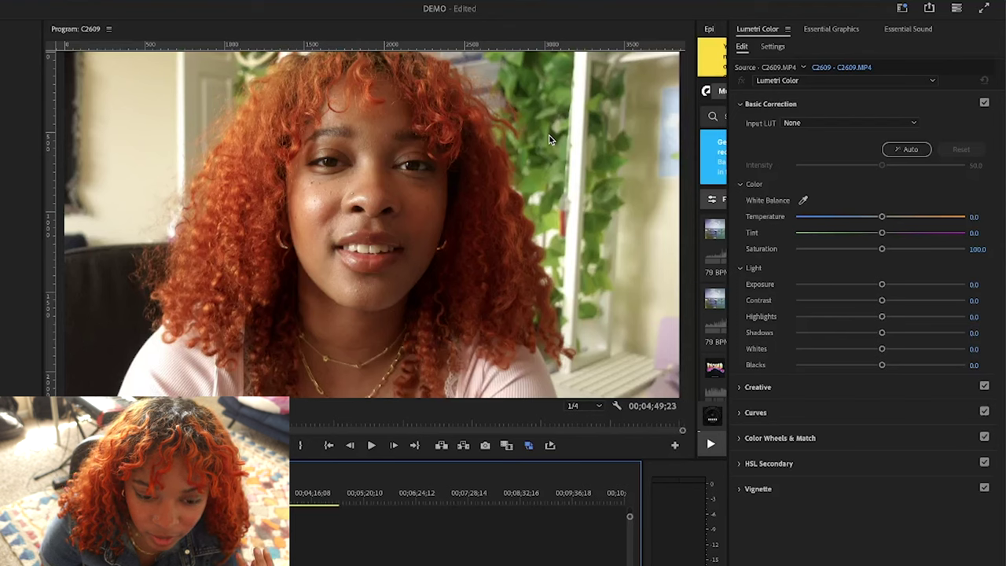
Select the C2609.MP4 clip and set Temperature to 16.8 and Tint to 13.9, nudging saturation up slightly.
key(super+shift+a)
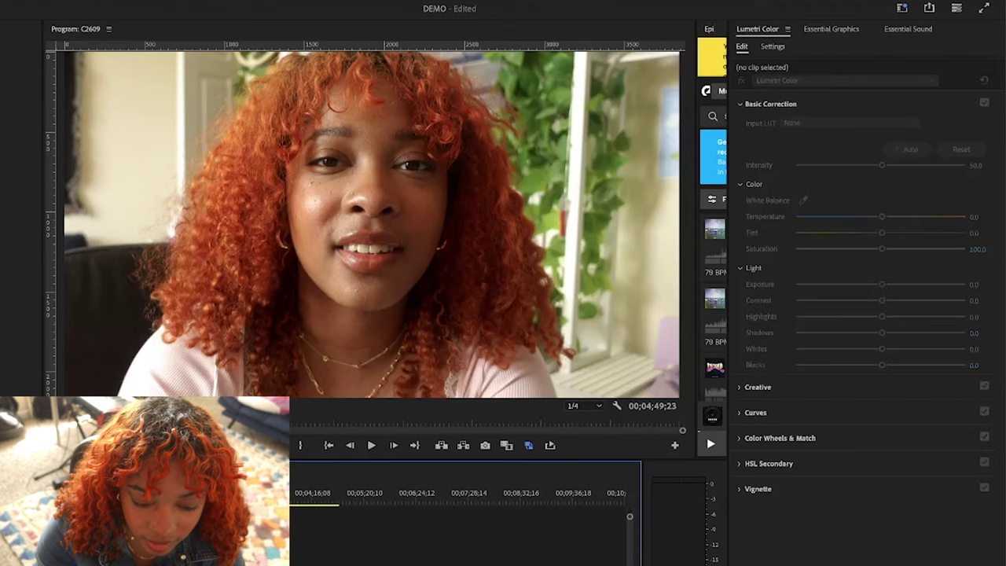
key(d)
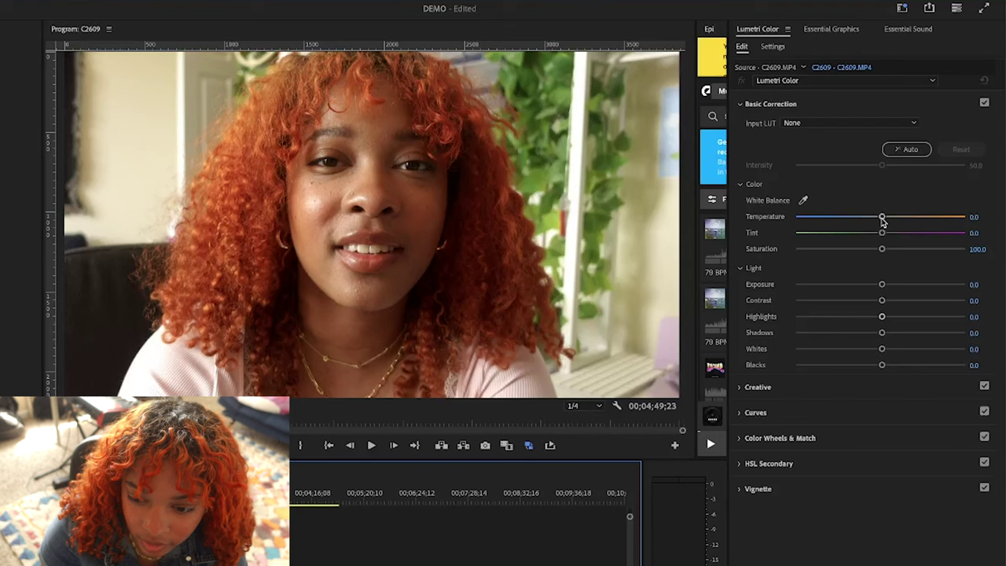
mouse_move(881, 222)
mouse_down()
mouse_move(907, 220)
mouse_move(894, 220)
mouse_up()
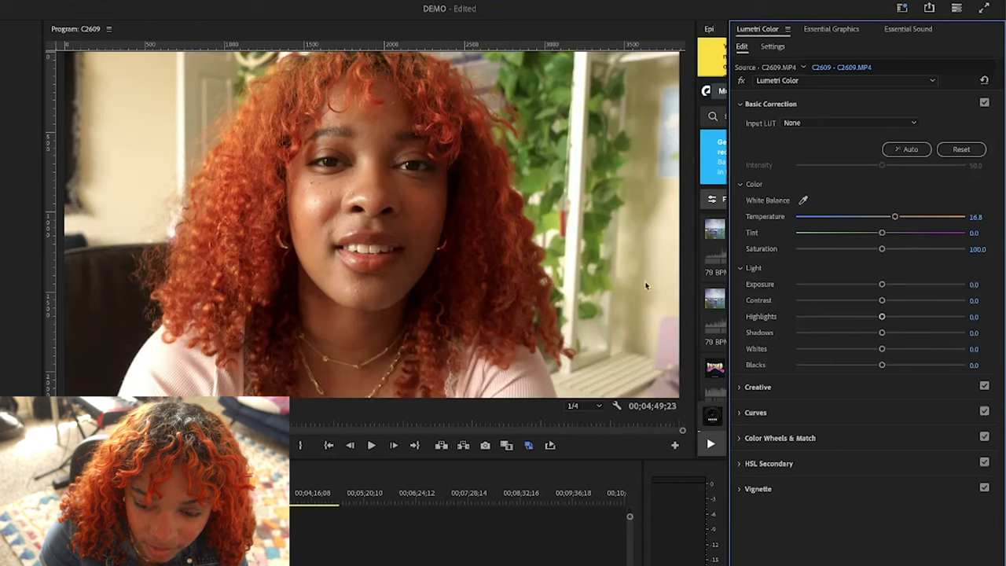
drag(881, 233, 893, 238)
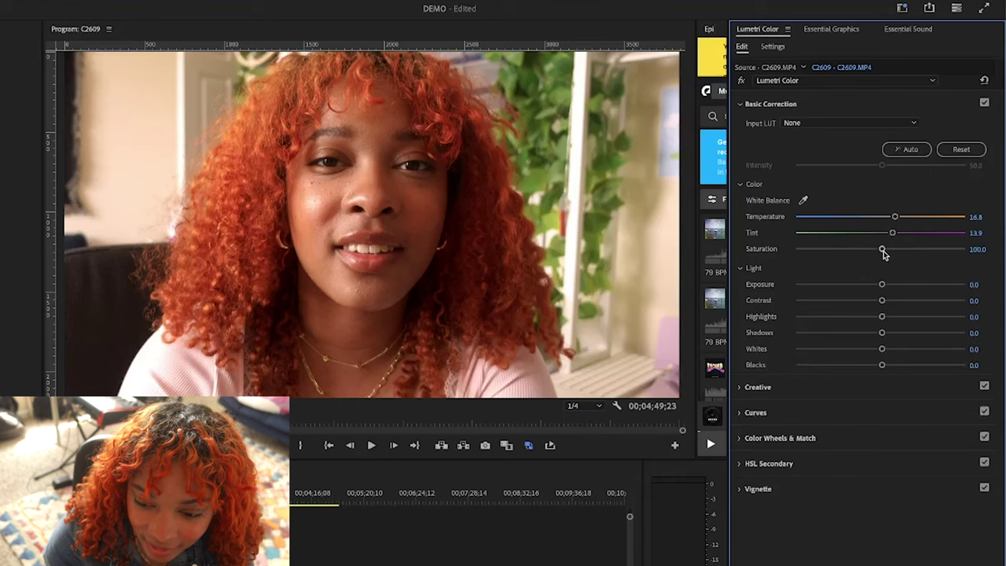
drag(882, 250, 878, 249)
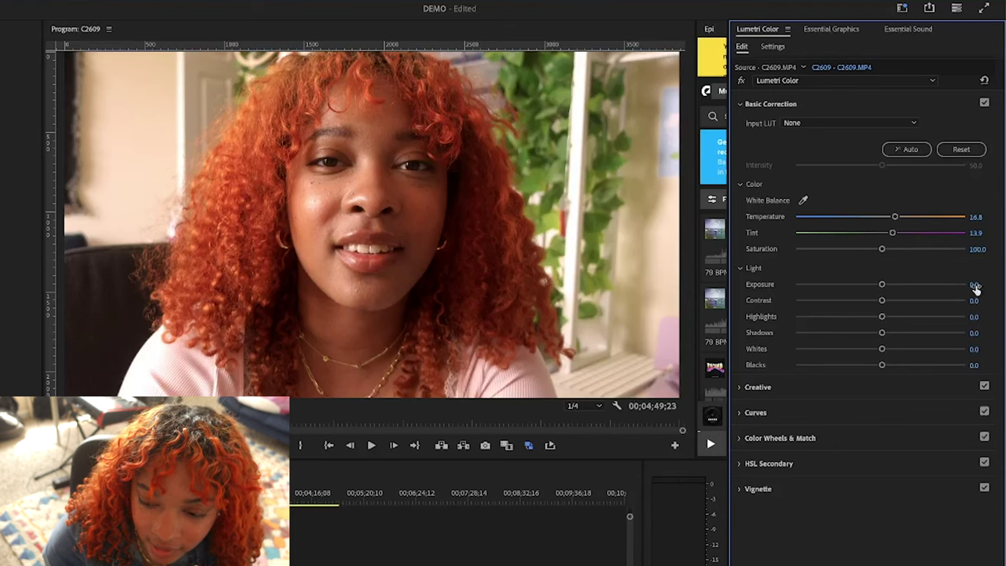
Set Exposure 0.4, Contrast -8.0, Highlights 6.6, Shadows -8.0 and Blacks -13.9.
mouse_move(882, 283)
mouse_down()
mouse_move(898, 283)
mouse_move(888, 283)
mouse_up()
drag(881, 300, 874, 300)
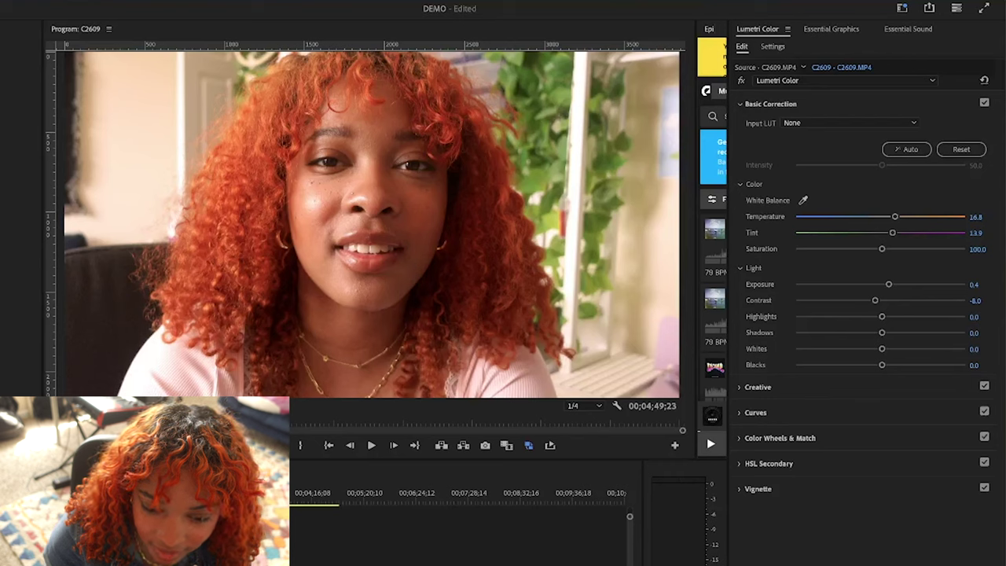
mouse_move(881, 316)
mouse_down()
mouse_move(896, 316)
mouse_move(885, 316)
mouse_up()
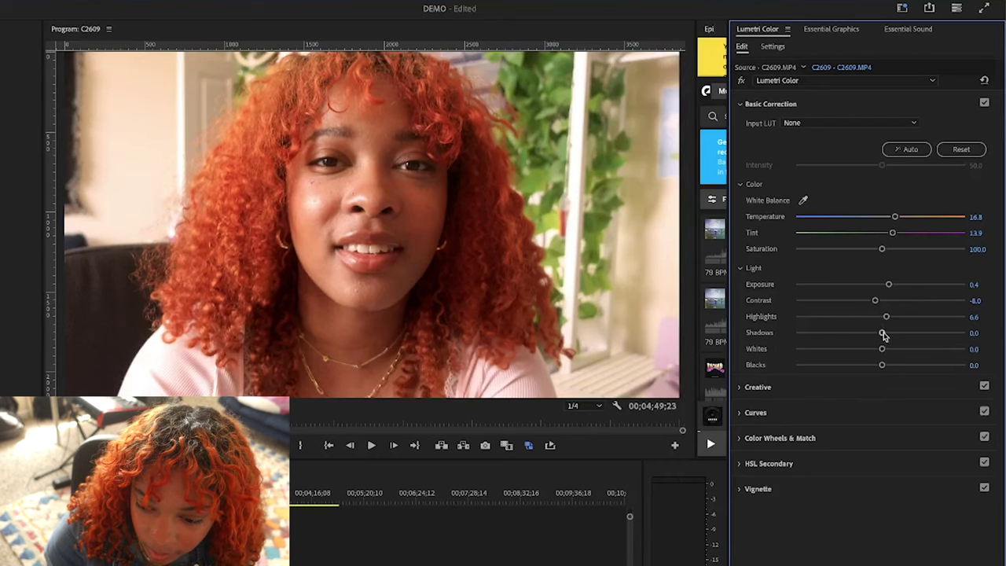
mouse_move(882, 333)
mouse_down()
mouse_move(871, 336)
mouse_move(896, 349)
mouse_move(876, 349)
mouse_up()
drag(881, 364, 875, 365)
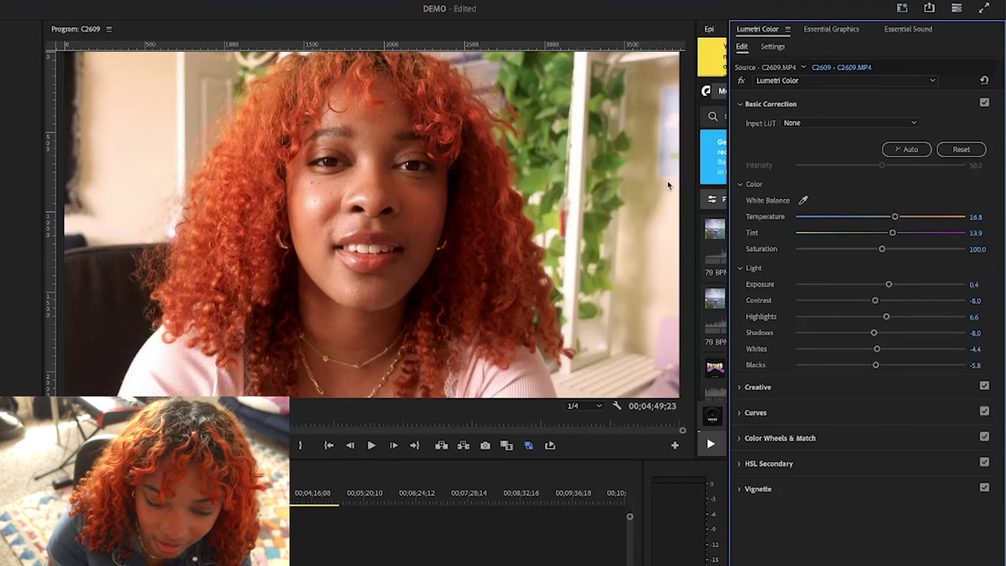
click(570, 507)
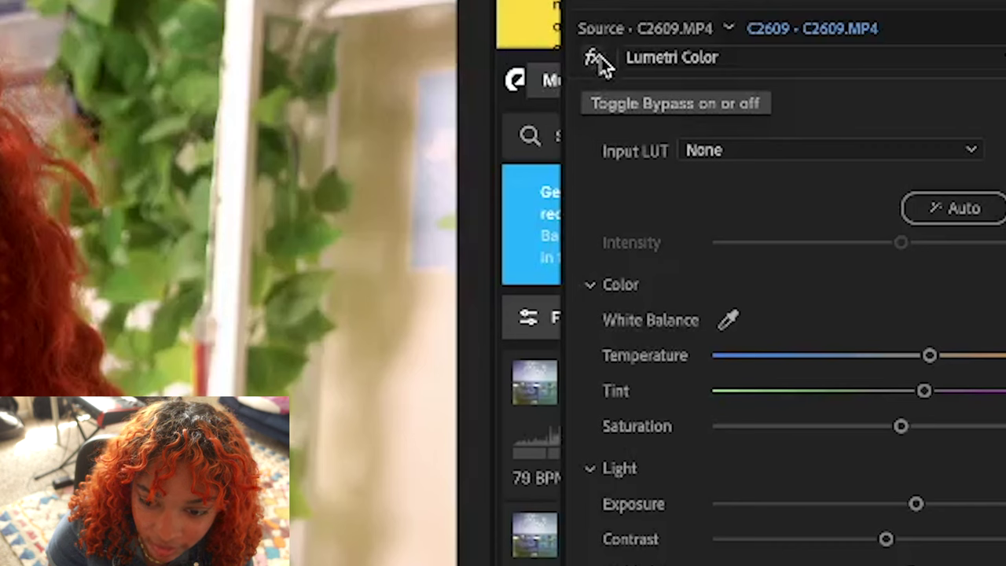
Toggle the Lumetri Color effect off and on twice to compare, leaving the grade enabled.
click(595, 59)
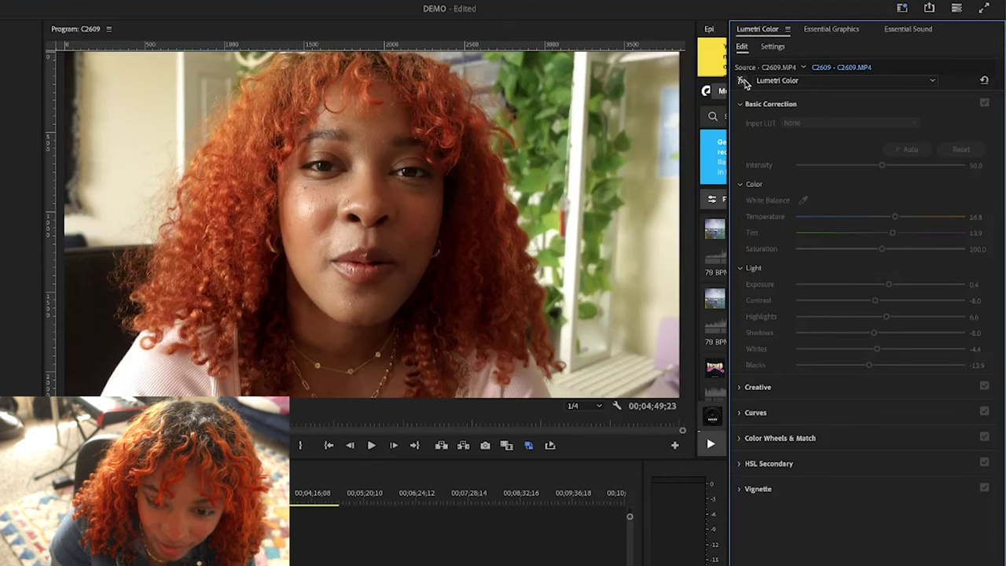
click(743, 82)
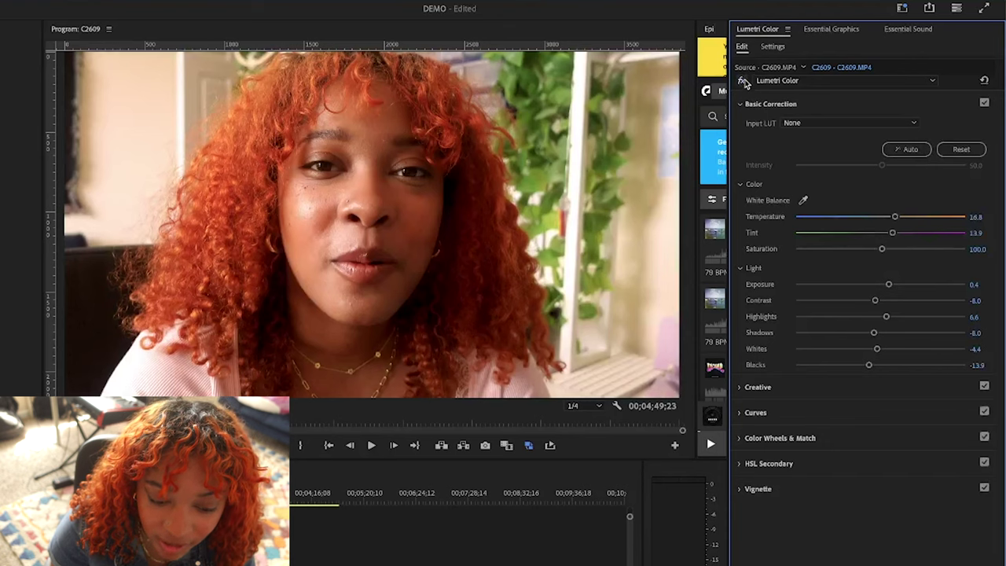
click(744, 81)
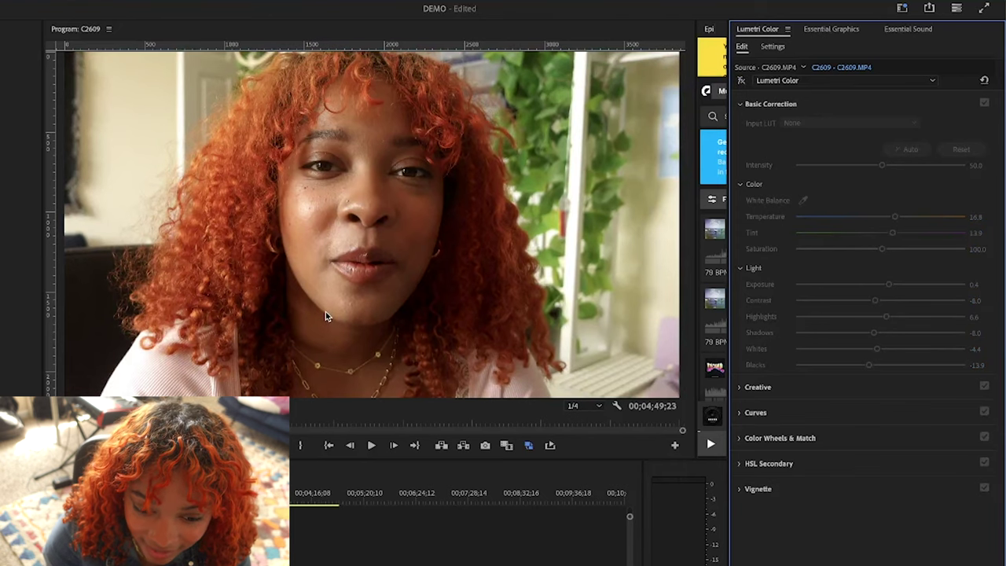
click(740, 81)
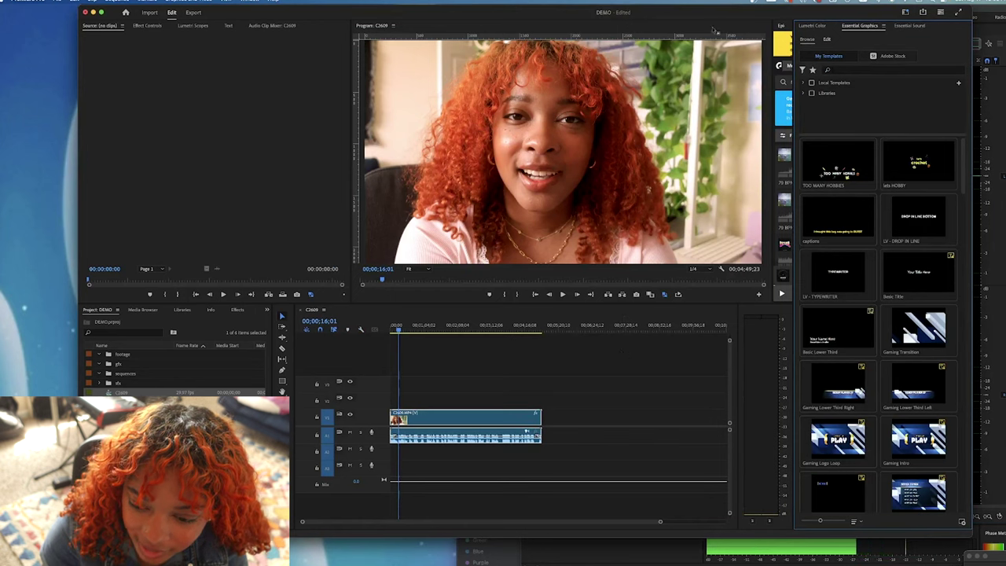
Preview the lets HOBBY template, fit the sequence in the timeline, and park the playhead near 00;01;10;03.
click(917, 149)
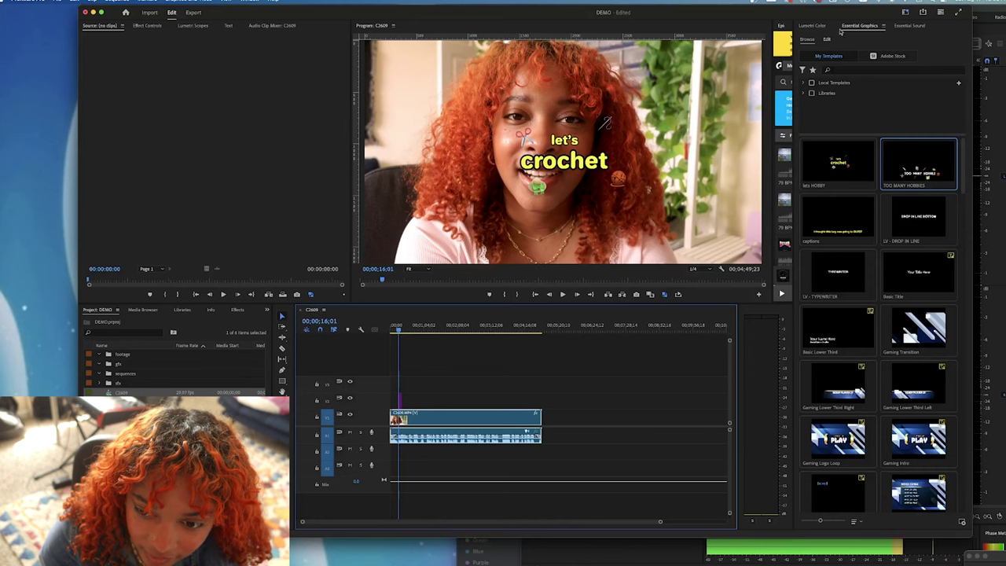
key(=)
key(=)
click(485, 329)
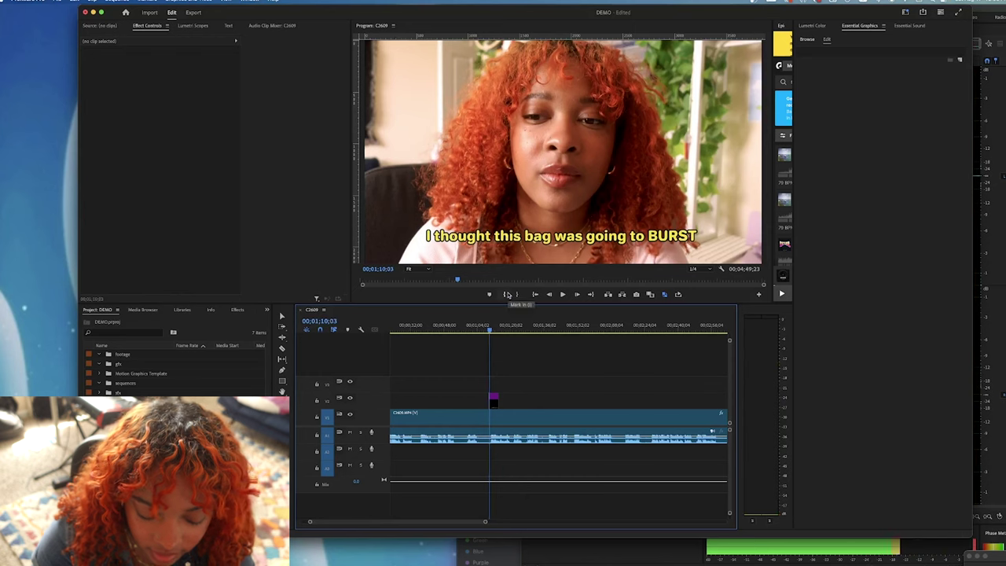
Type a 'hello world' caption over the video at about 00;01;42;15.
click(557, 326)
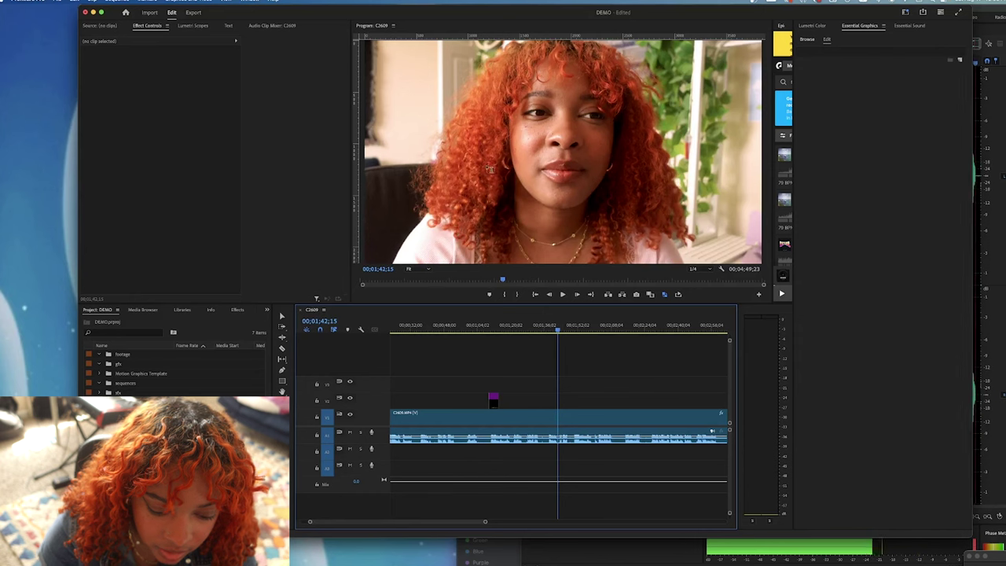
click(501, 245)
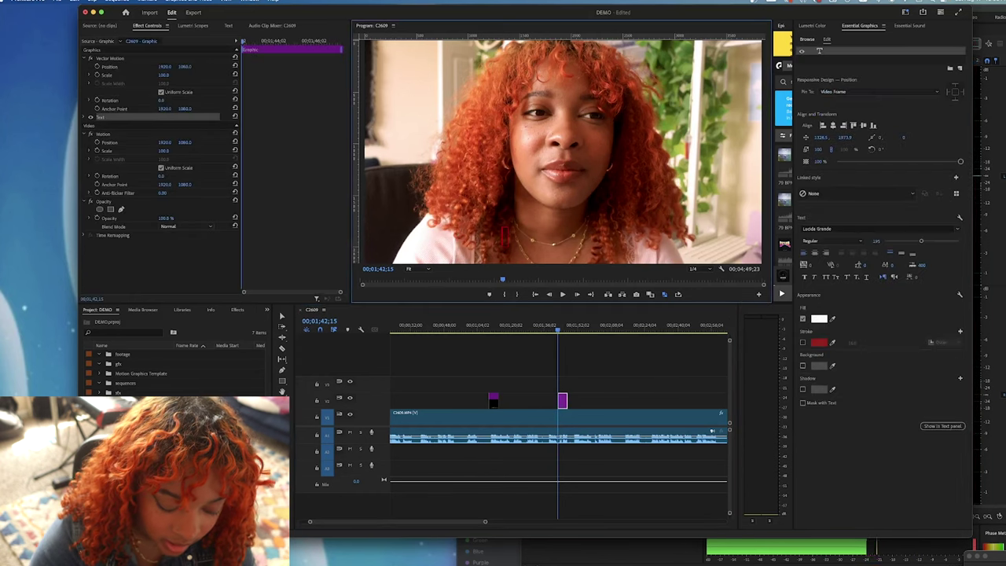
text(helli w)
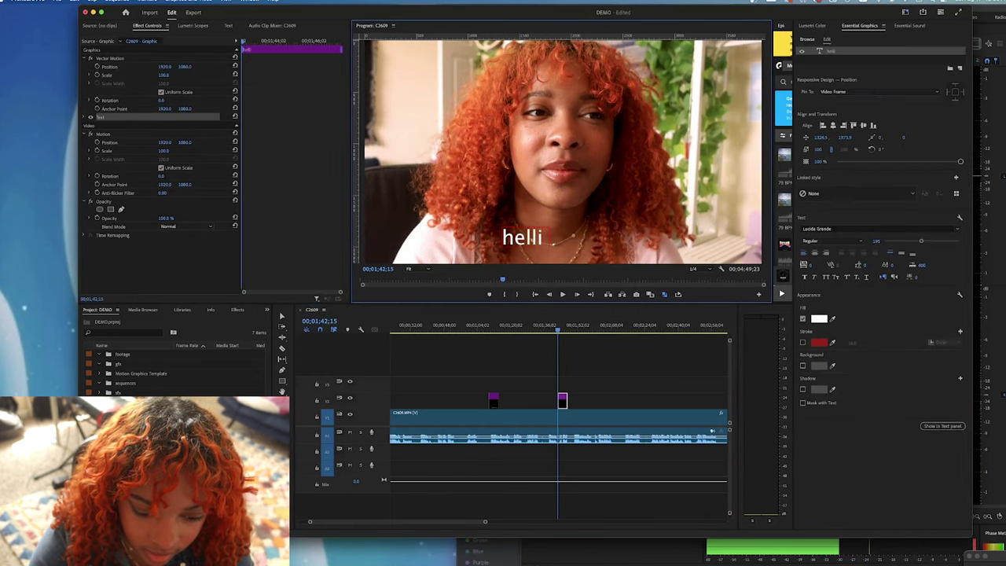
key(BackSpace)
key(BackSpace)
key(BackSpace)
text(o world)
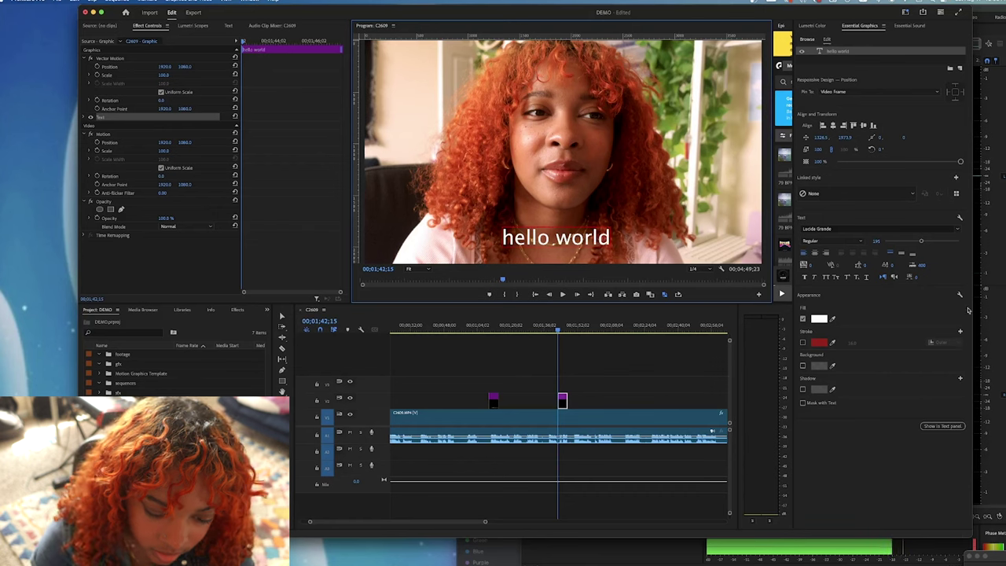
key(Escape)
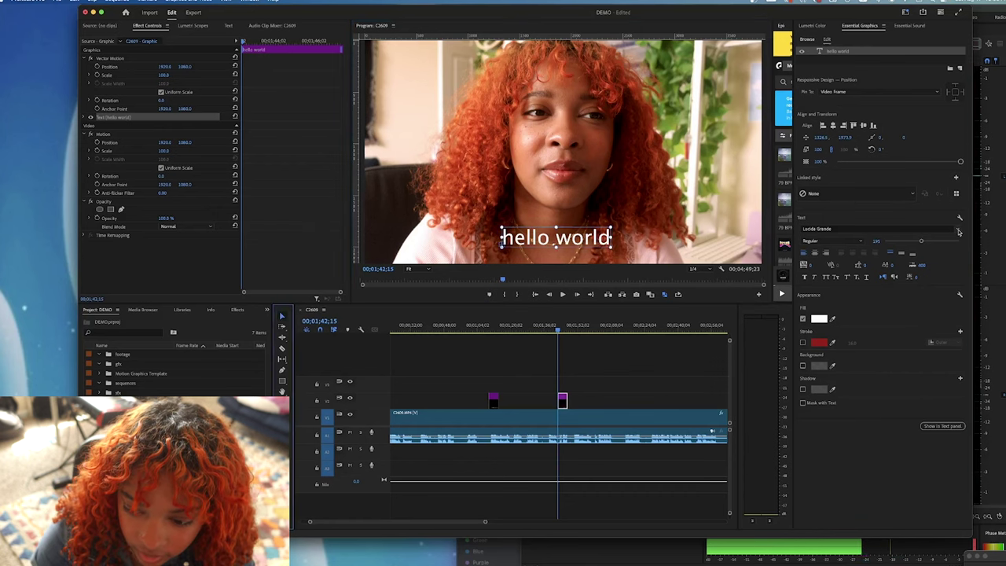
Style the caption in MADE Gentle font with yellow fill and a drop shadow.
click(956, 229)
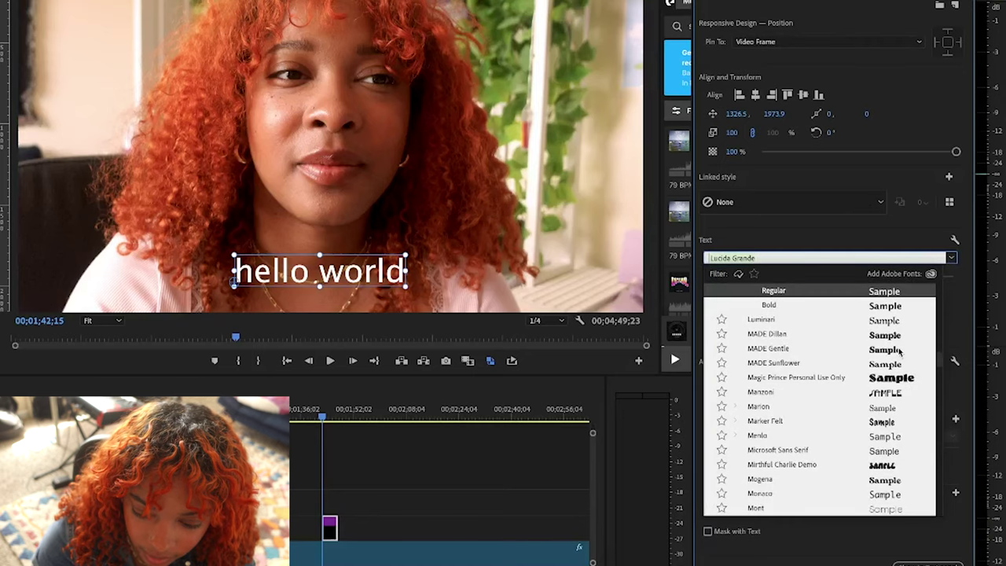
click(901, 350)
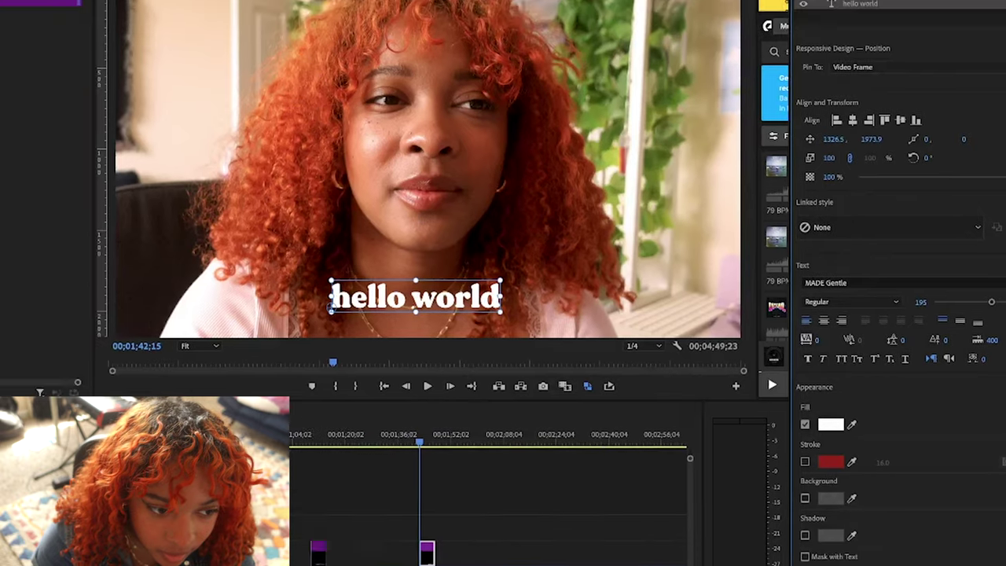
click(259, 6)
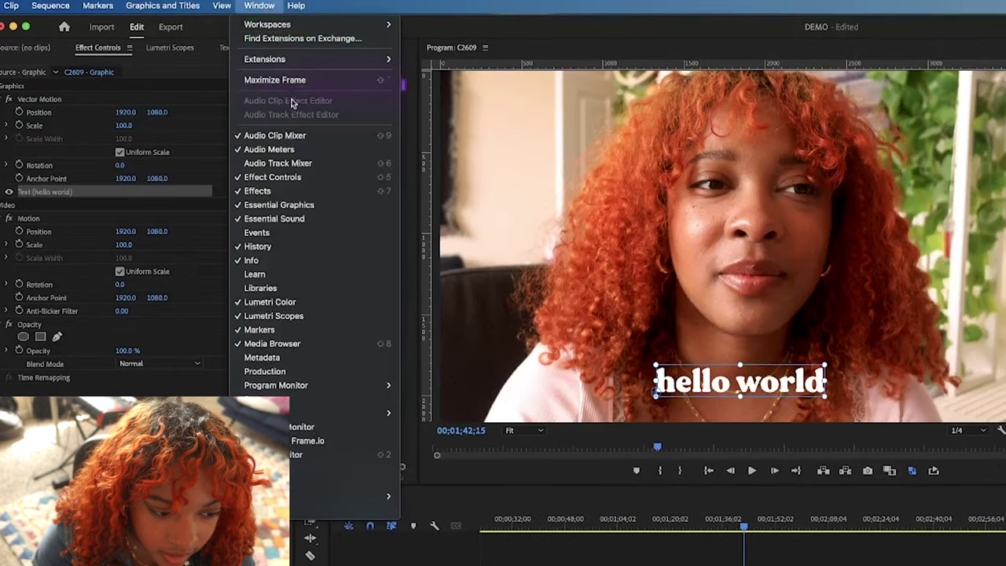
click(299, 208)
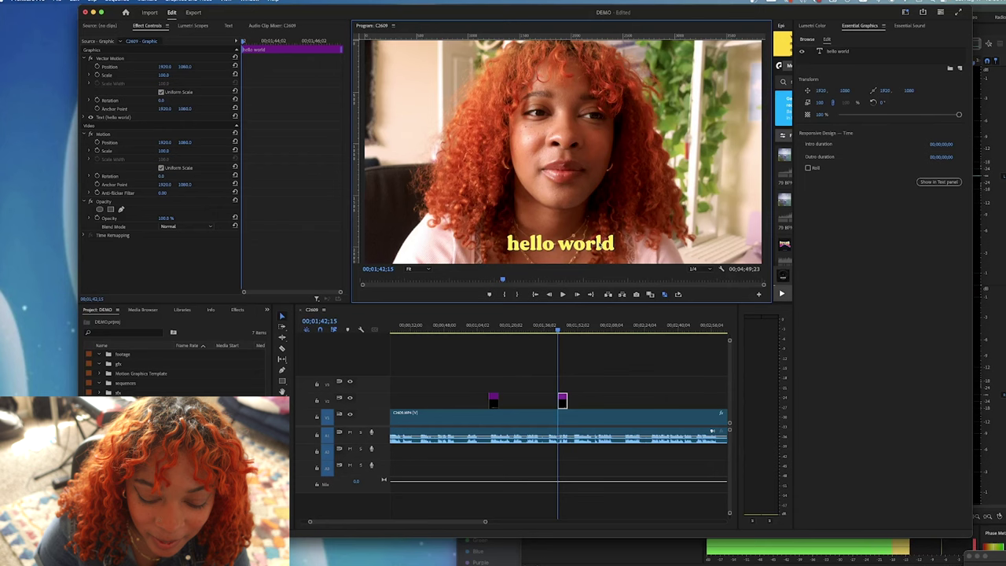
click(600, 244)
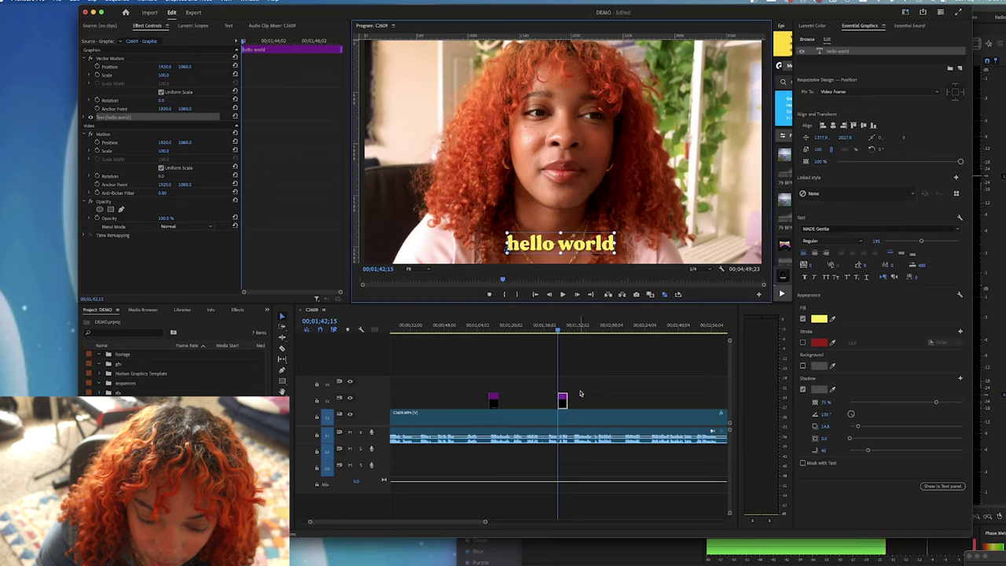
click(577, 363)
click(563, 402)
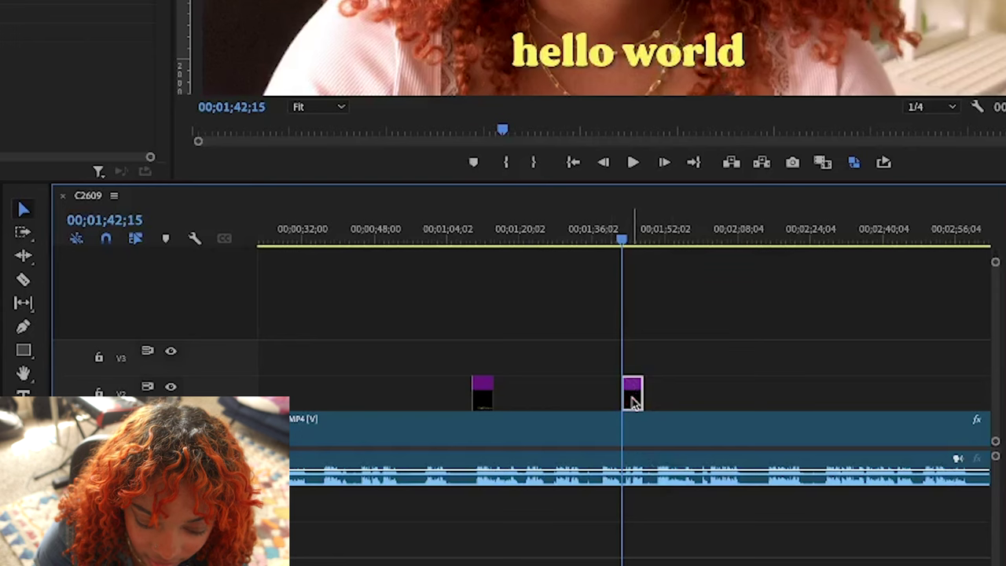
Export the caption clip as a Motion Graphics Template named 'demo caption' to Local Templates Folder.
right_click(631, 395)
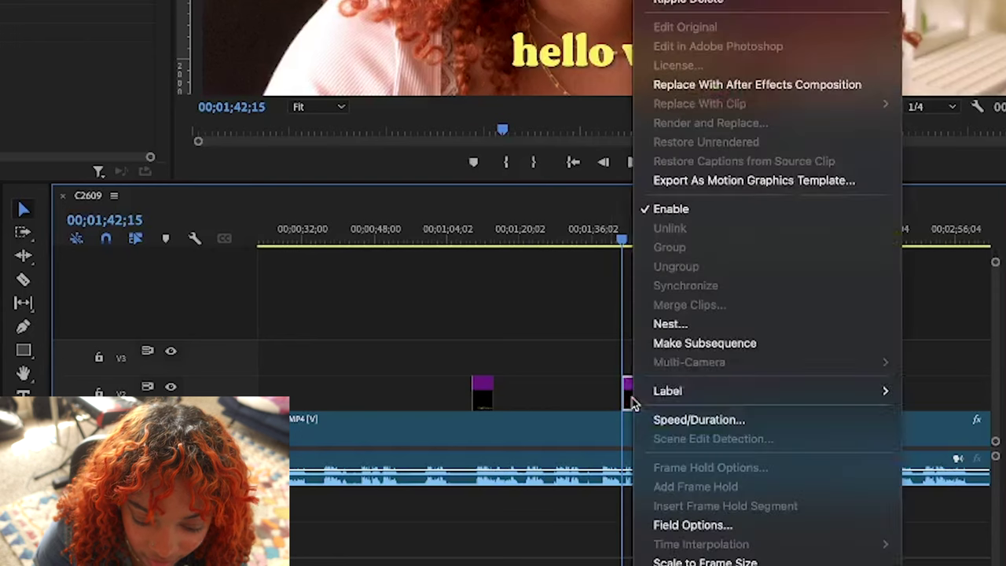
click(785, 181)
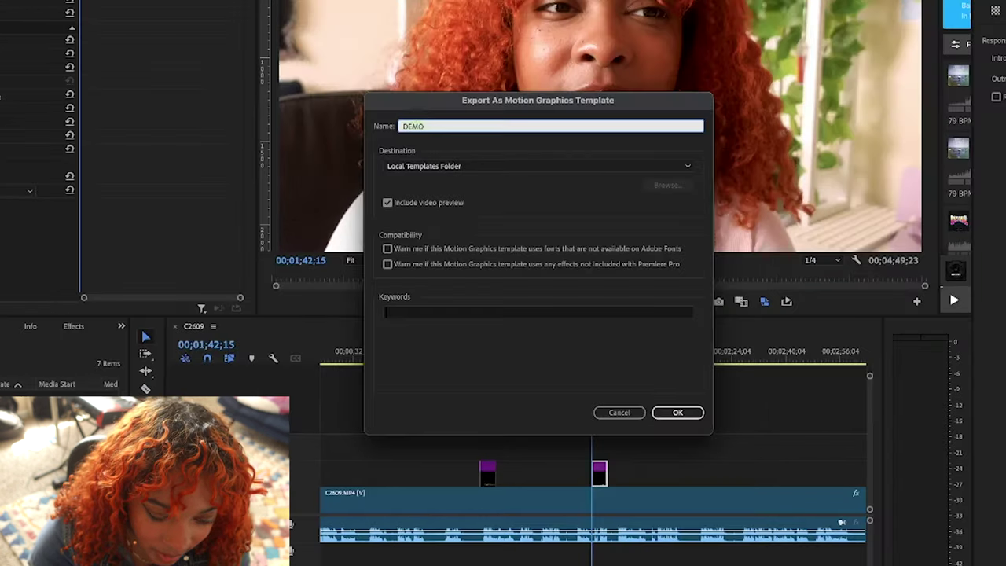
text(demo capti)
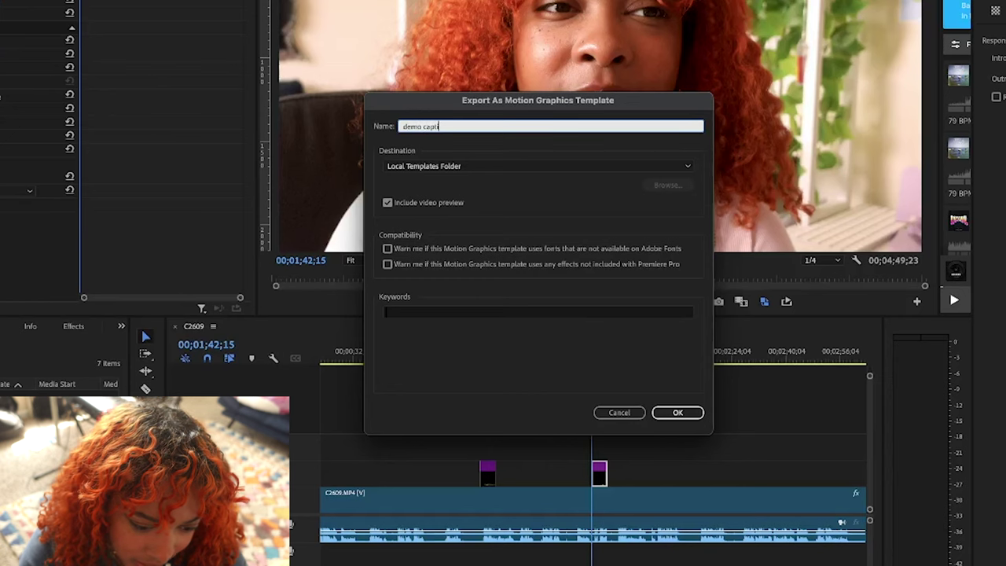
text(on)
click(666, 413)
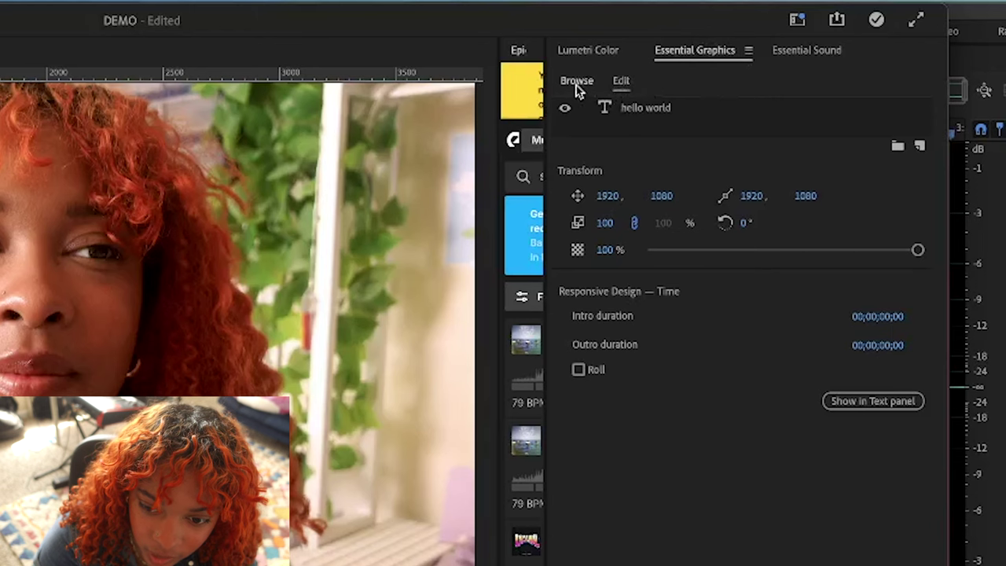
click(577, 81)
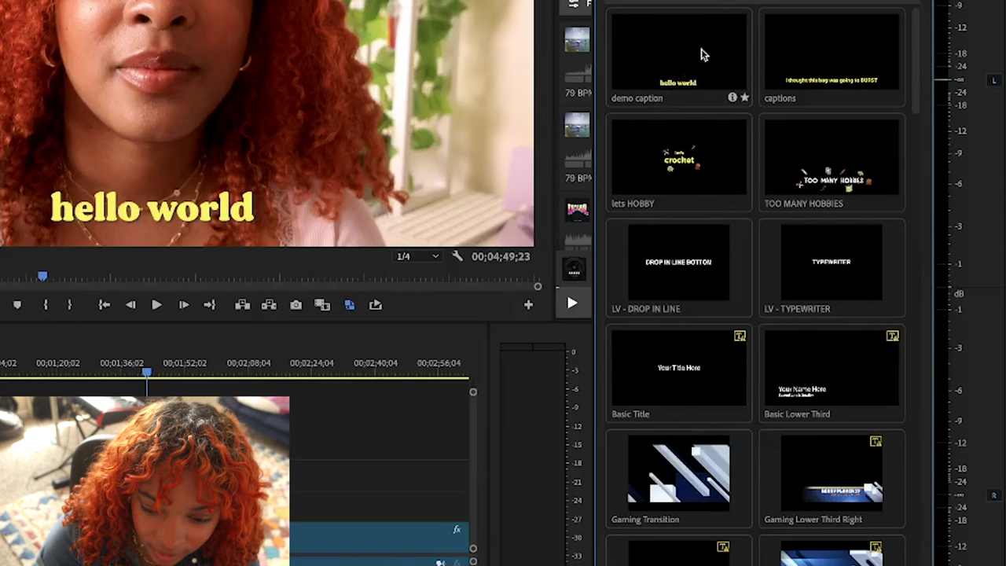
Place the demo caption template on V2 near 2:09 and retype its text as 'Vdfvfavfa'.
drag(703, 55, 261, 515)
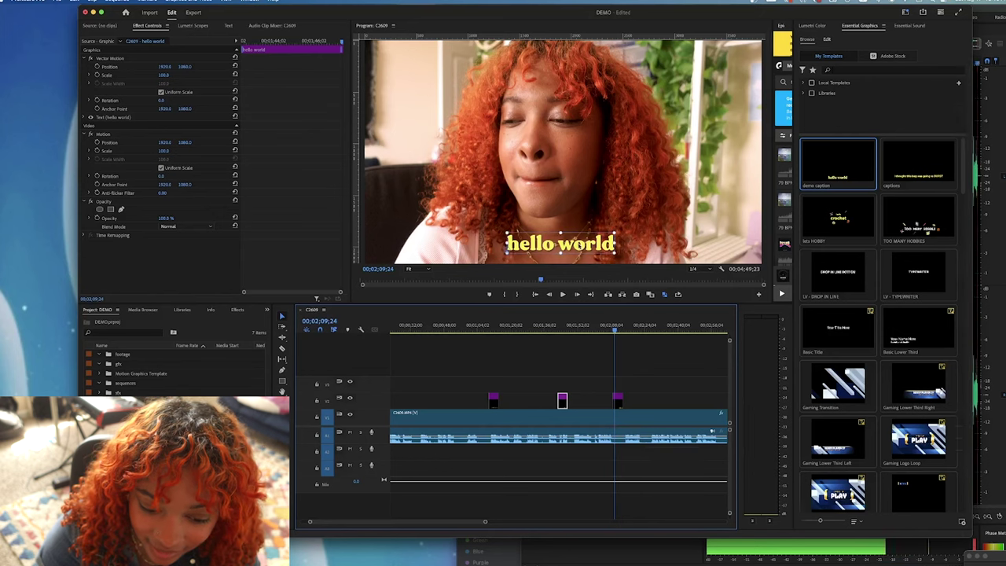
double_click(559, 243)
text(V)
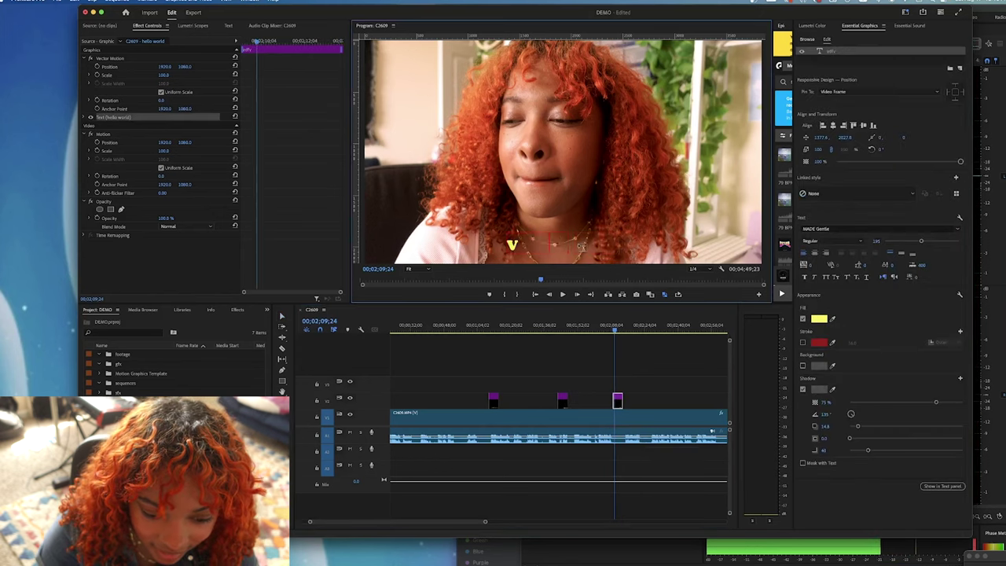
text(dfvfavfa)
click(795, 55)
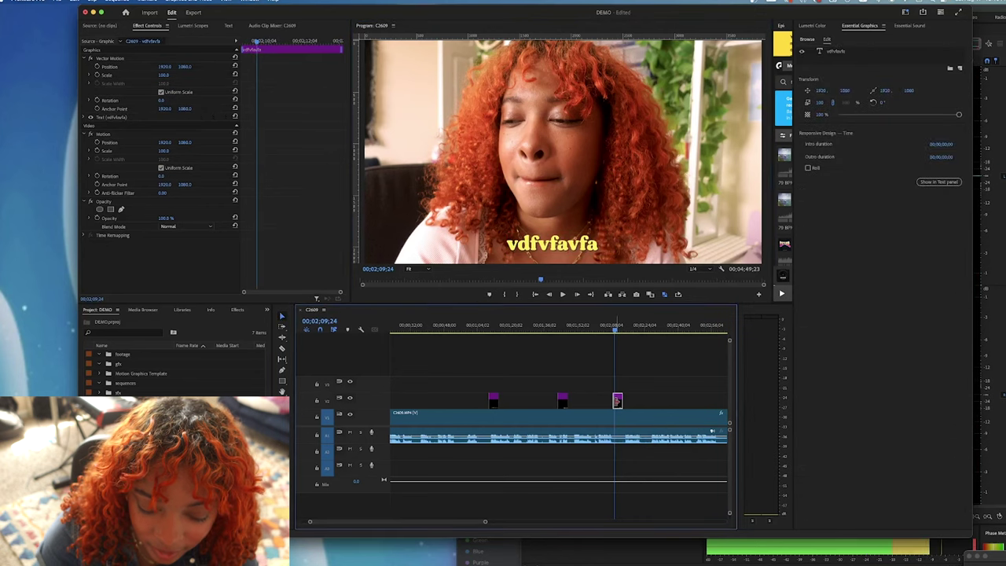
click(806, 39)
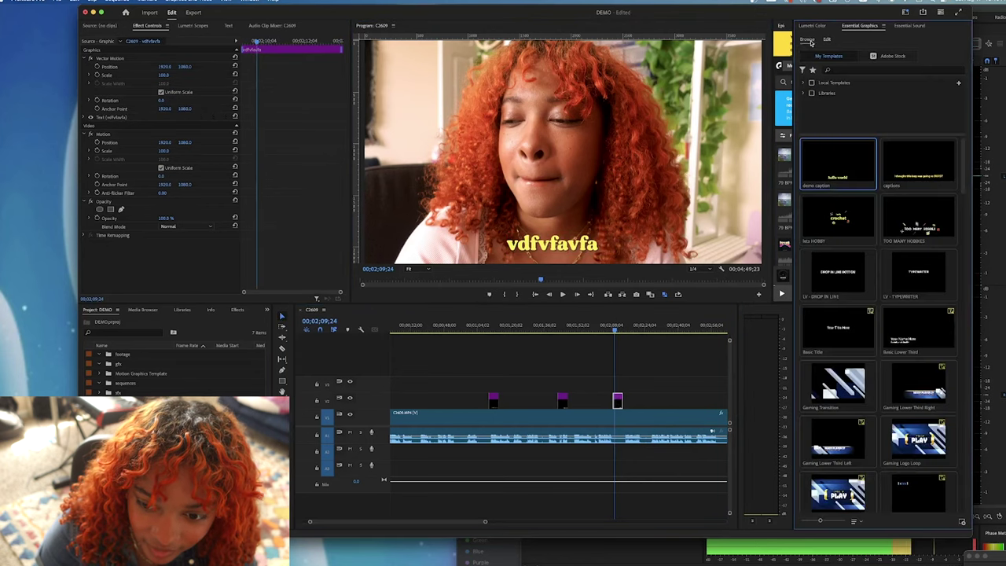
click(562, 328)
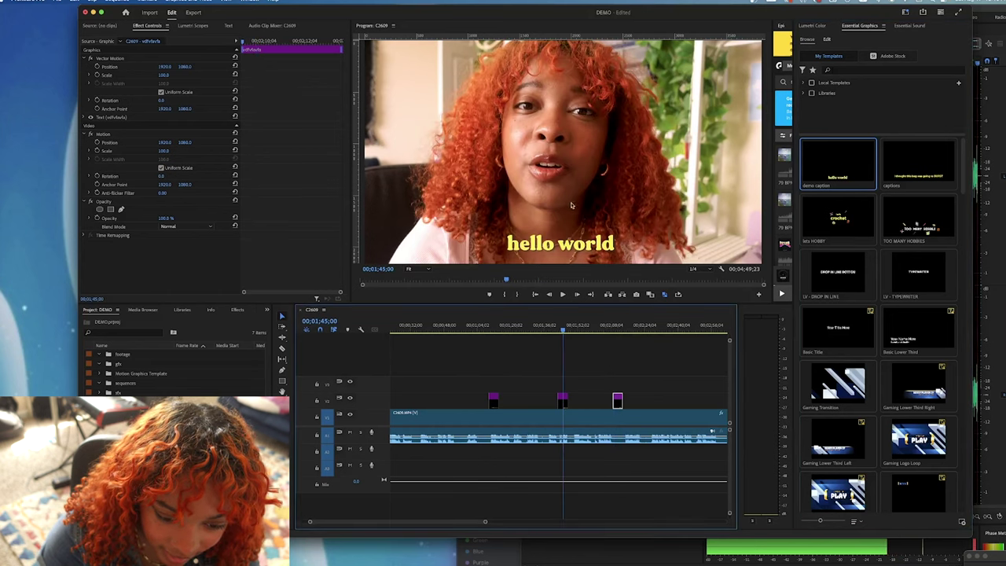